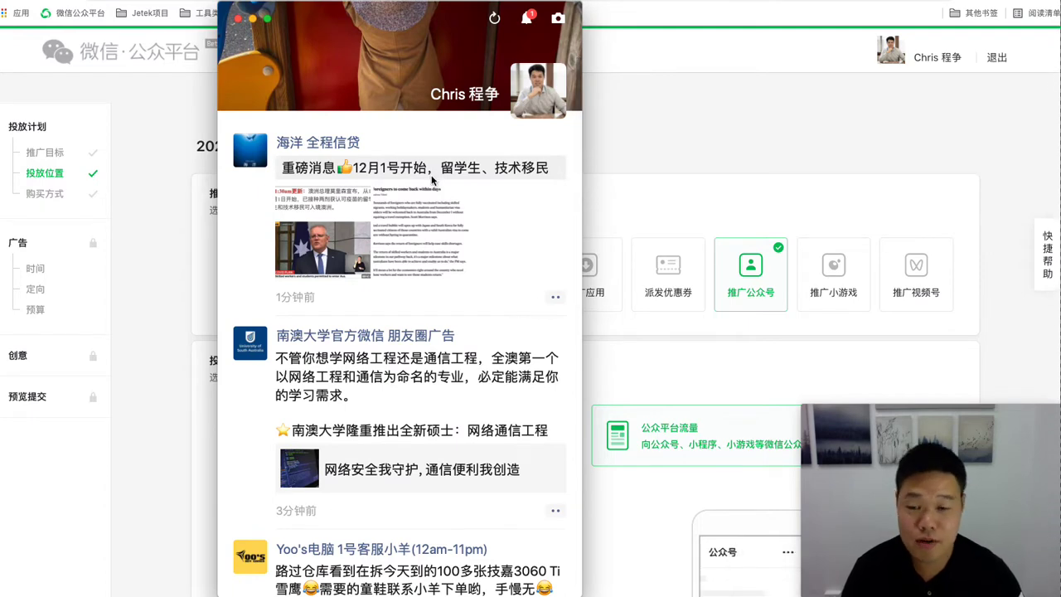
# Browse the WeChat Moments feed to examine how ads appear among friends' posts
pyautogui.scroll(-1, 432, 178)
pyautogui.scroll(-10, 427, 177)
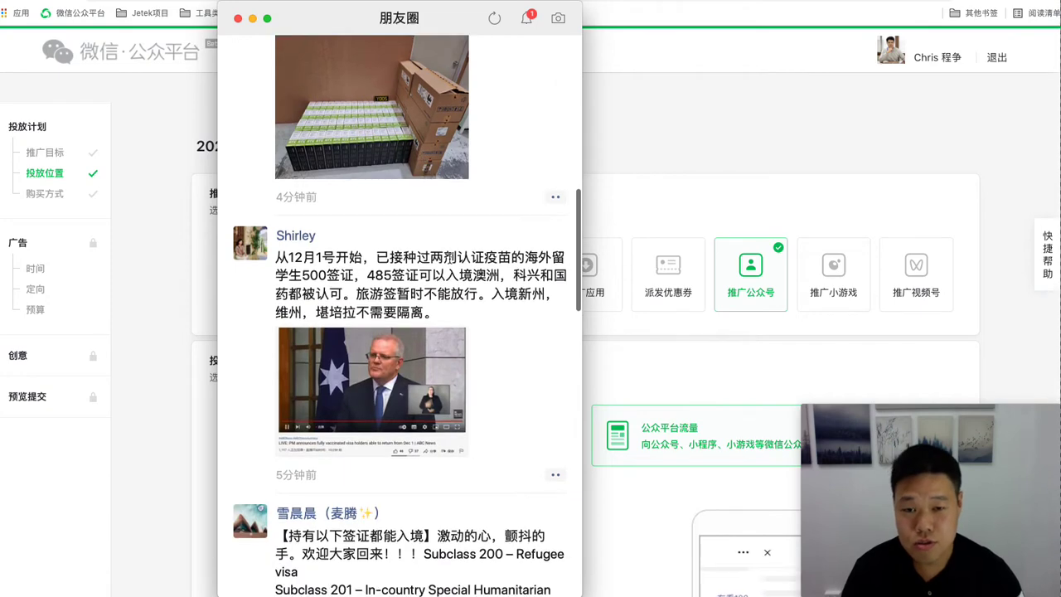
pyautogui.scroll(-1, 486, 266)
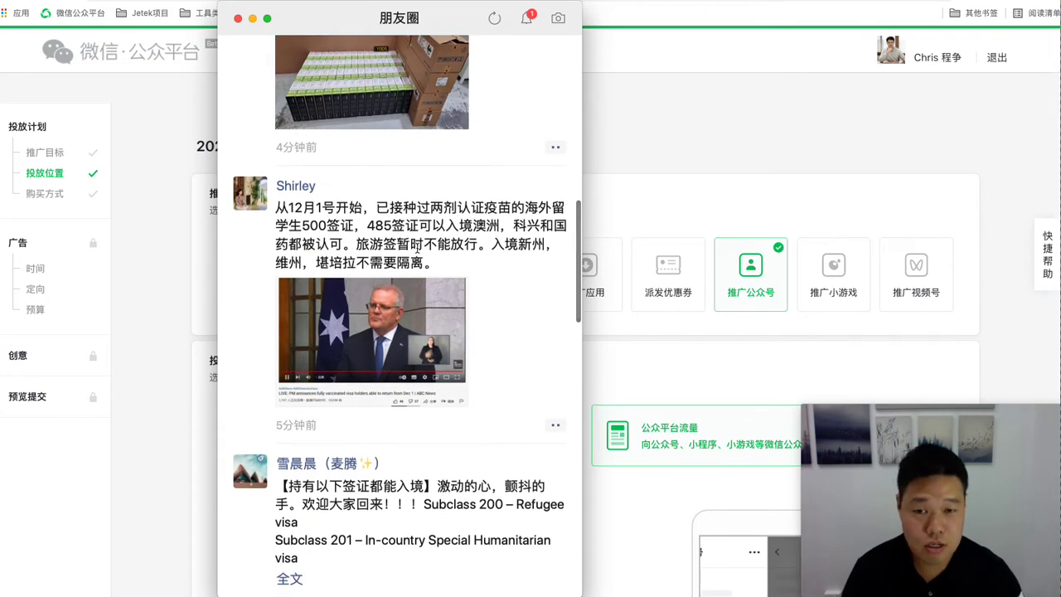
pyautogui.scroll(-4, 421, 244)
pyautogui.scroll(-11, 419, 243)
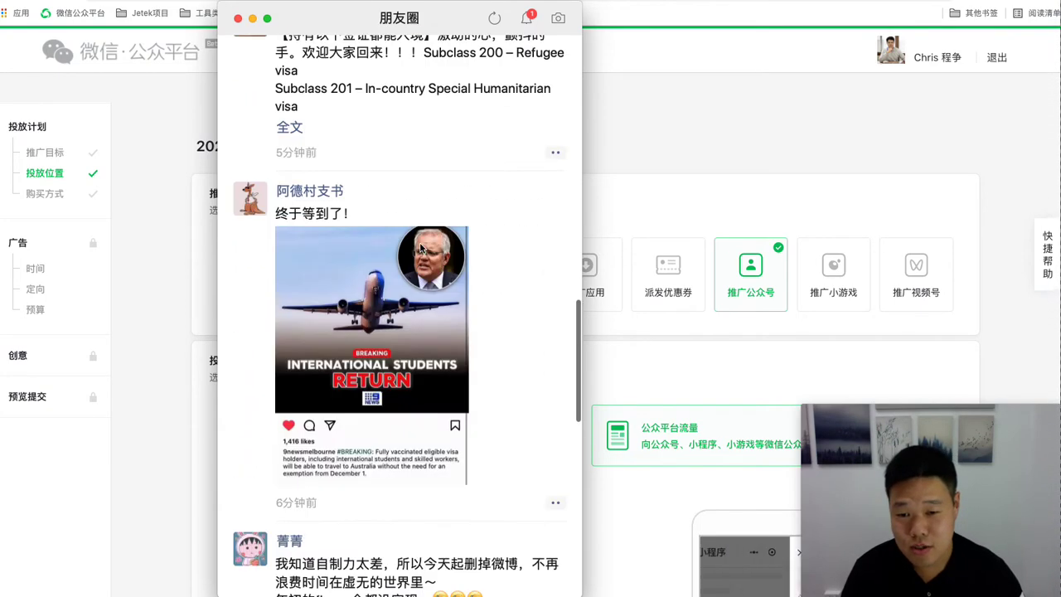
pyautogui.scroll(-6, 419, 333)
pyautogui.scroll(-16, 428, 294)
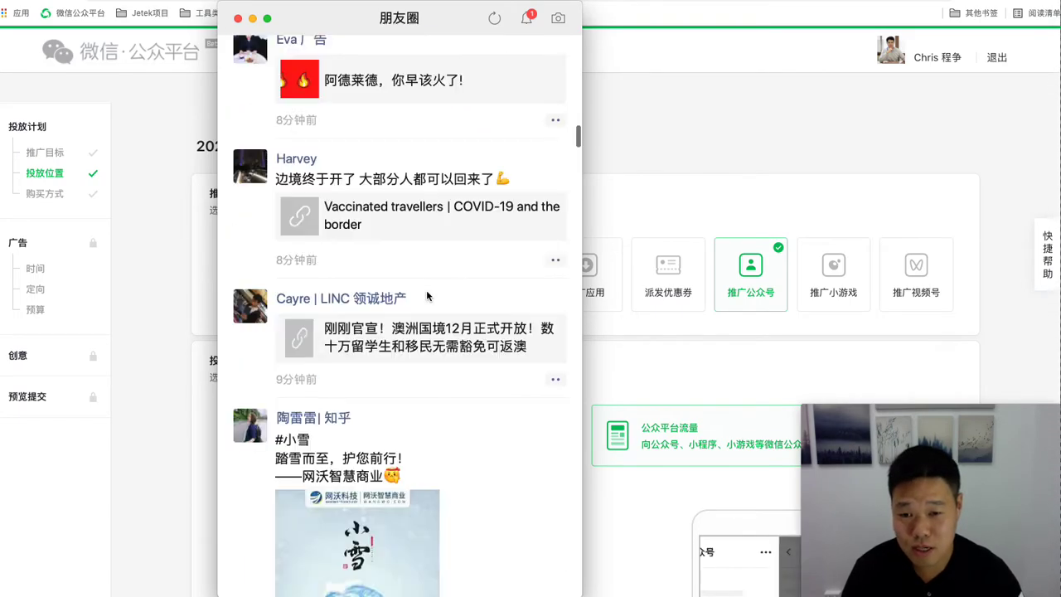
pyautogui.scroll(-7, 427, 294)
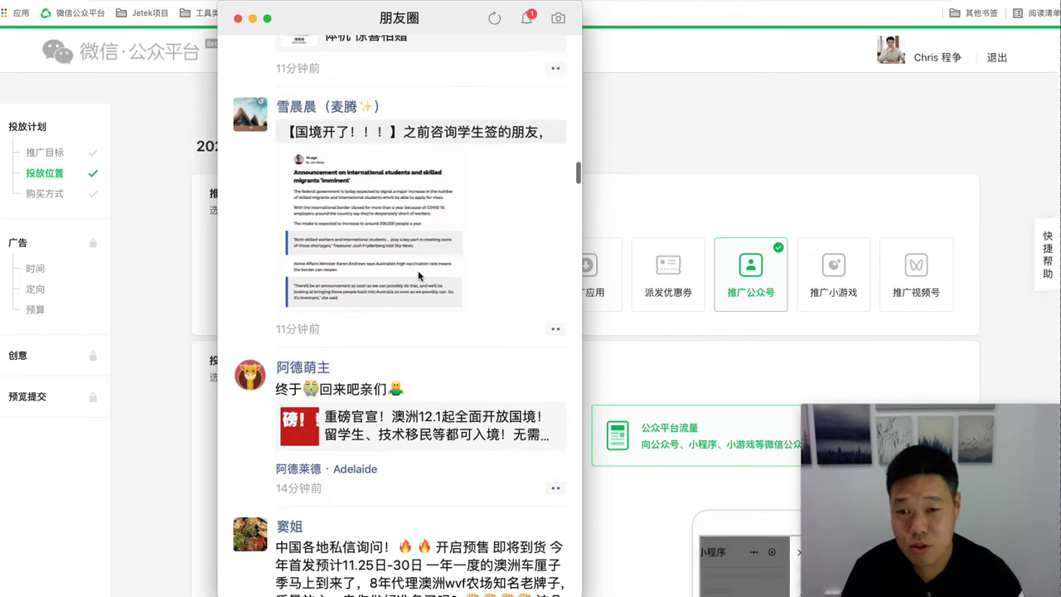
pyautogui.scroll(-16, 426, 256)
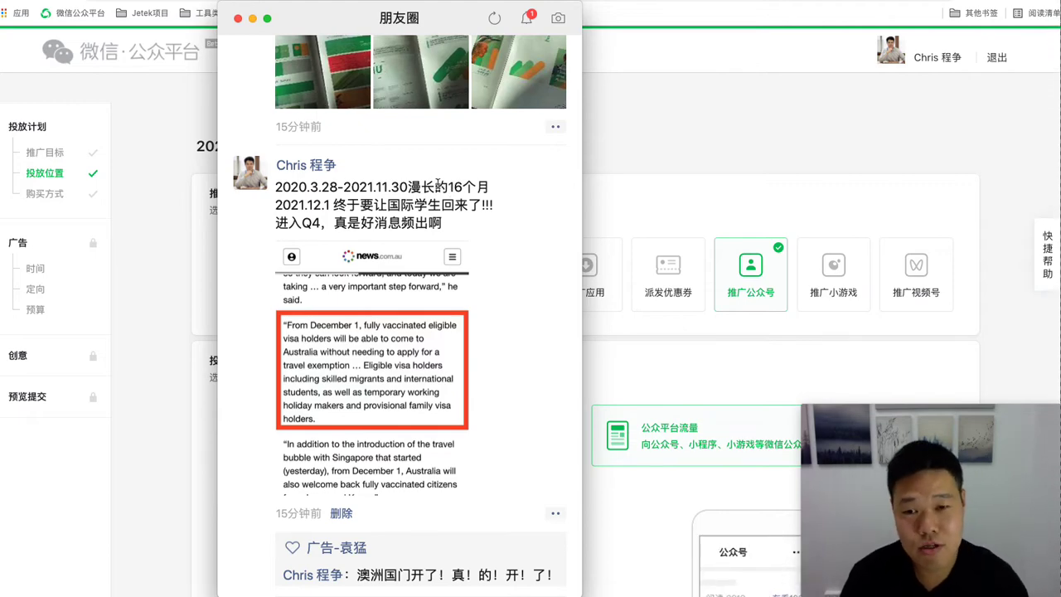
pyautogui.scroll(-3, 452, 186)
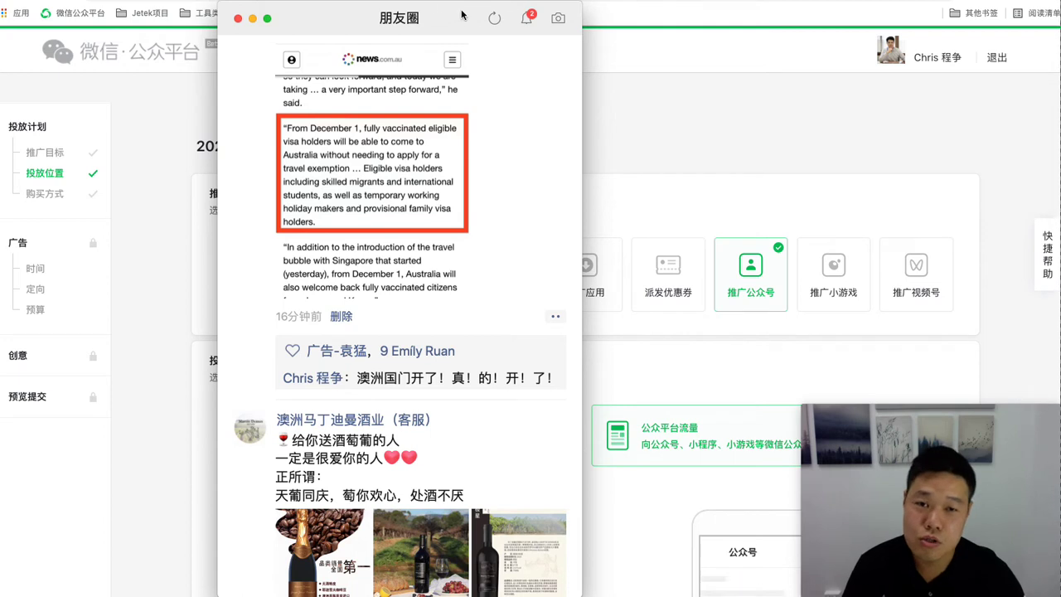
# Switch to the WeChat Official Accounts ad platform in the browser and choose 朋友圈信息流 as the ad placement
pyautogui.click(693, 144)
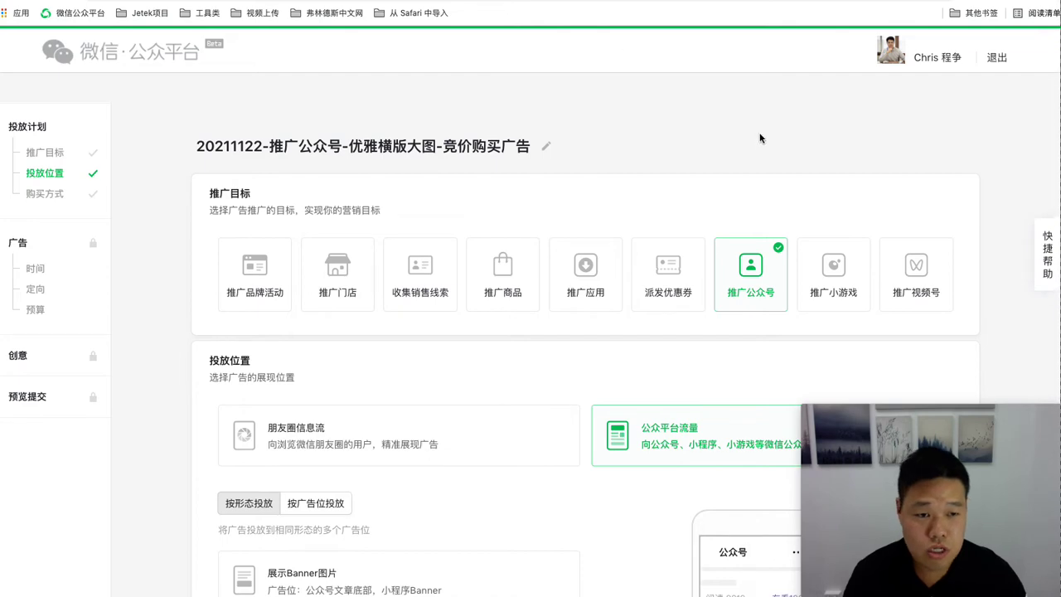
pyautogui.scroll(-3, 759, 131)
pyautogui.scroll(2, 757, 129)
pyautogui.scroll(1, 757, 128)
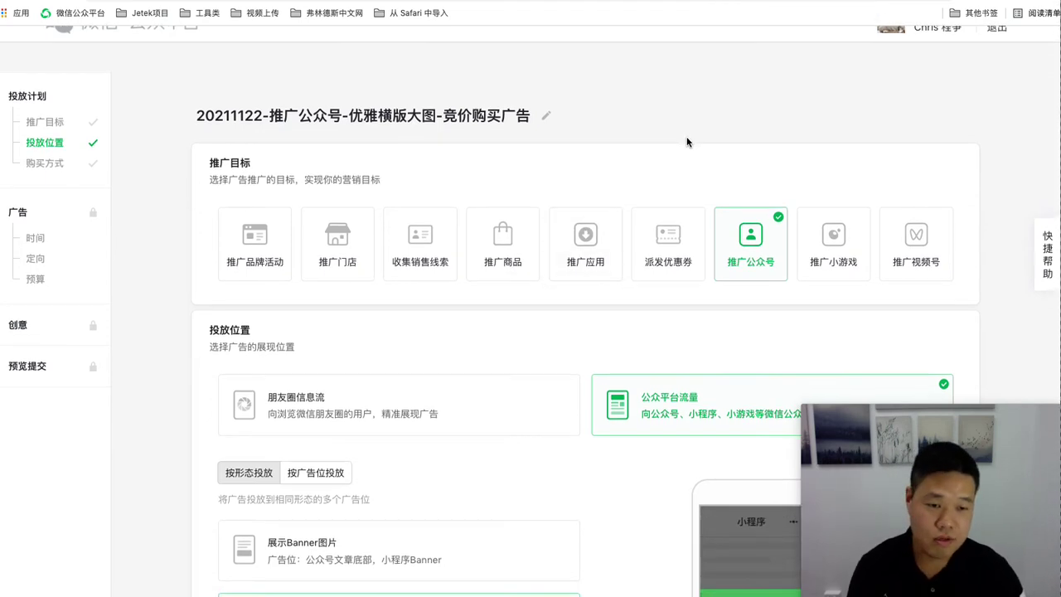
pyautogui.scroll(-3, 686, 142)
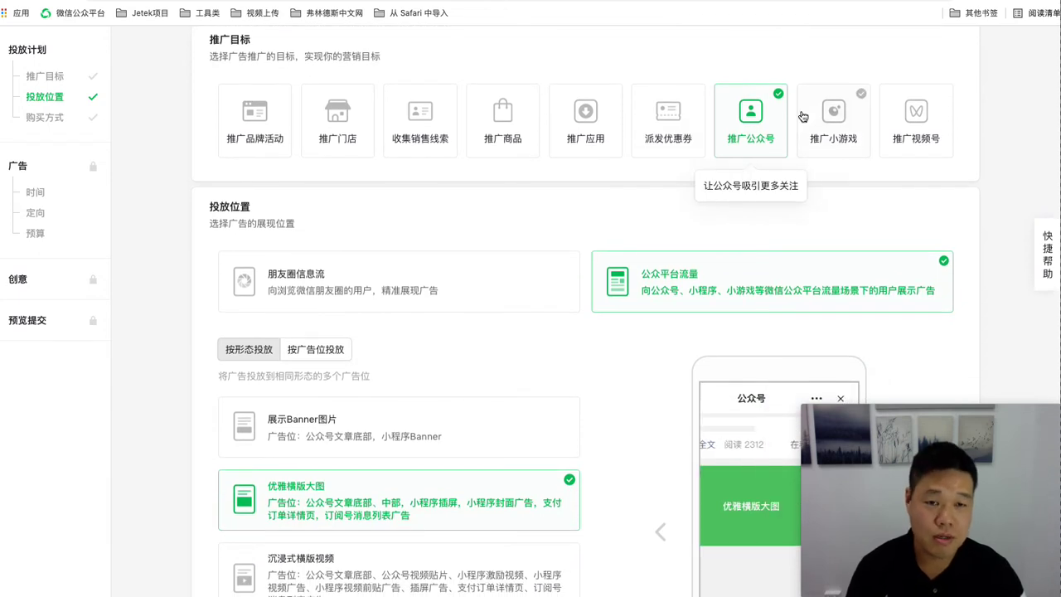
pyautogui.scroll(4, 328, 141)
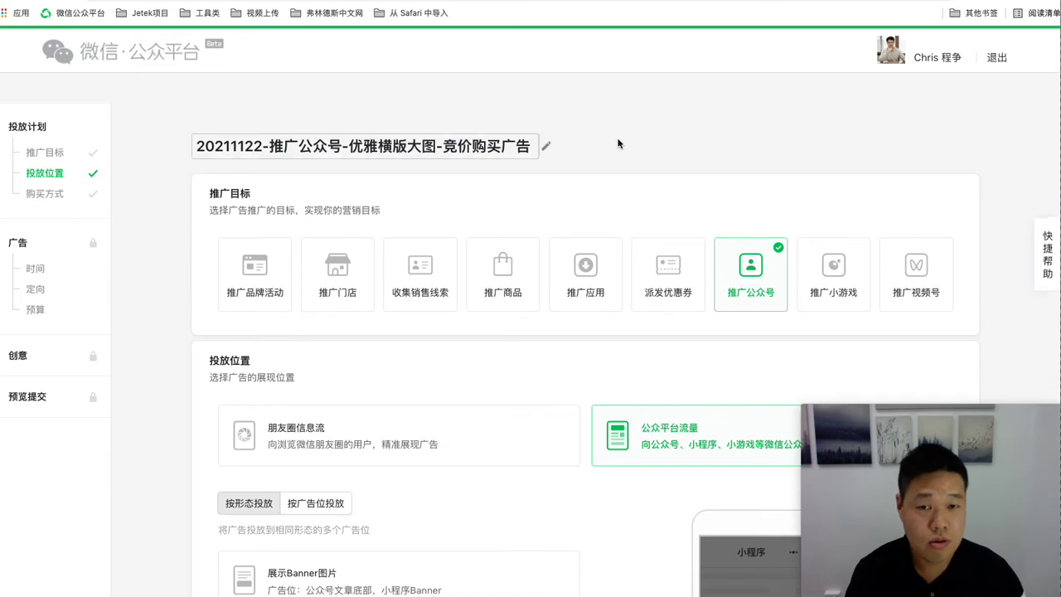
pyautogui.scroll(-3, 654, 305)
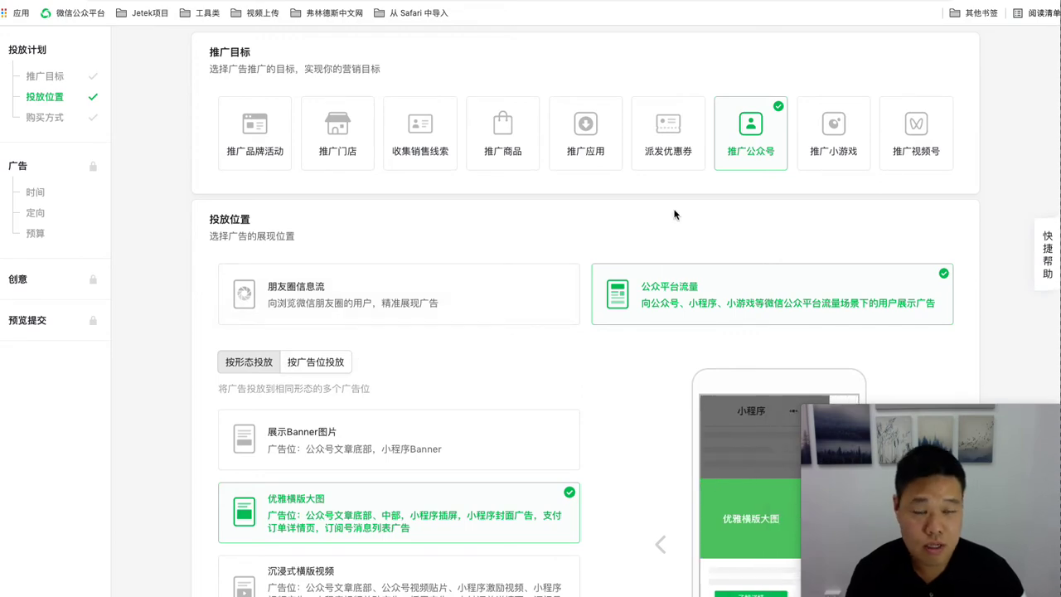
pyautogui.click(405, 274)
pyautogui.scroll(-5, 765, 230)
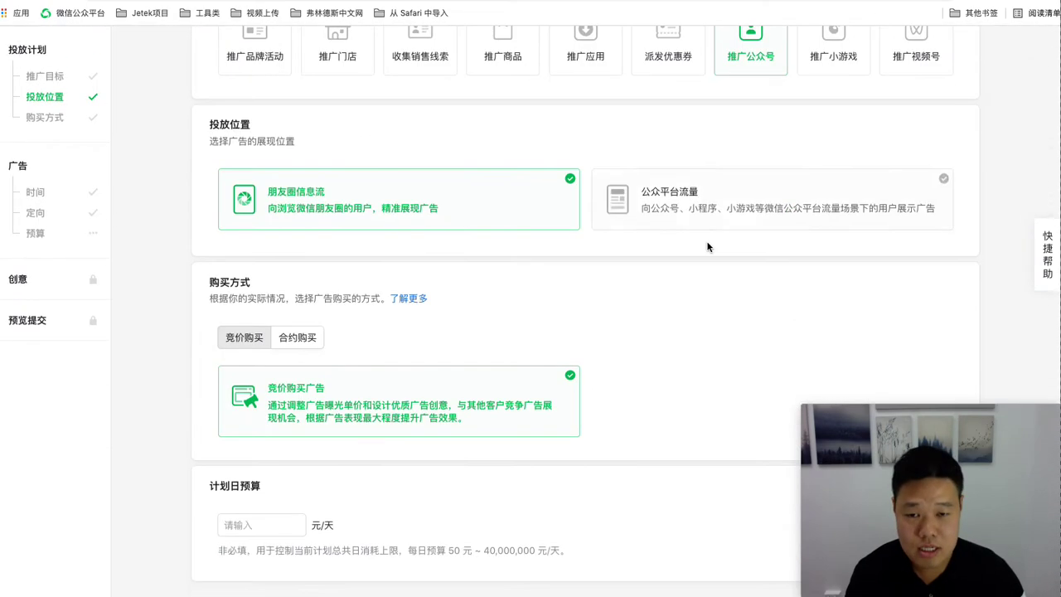
pyautogui.scroll(-1, 397, 213)
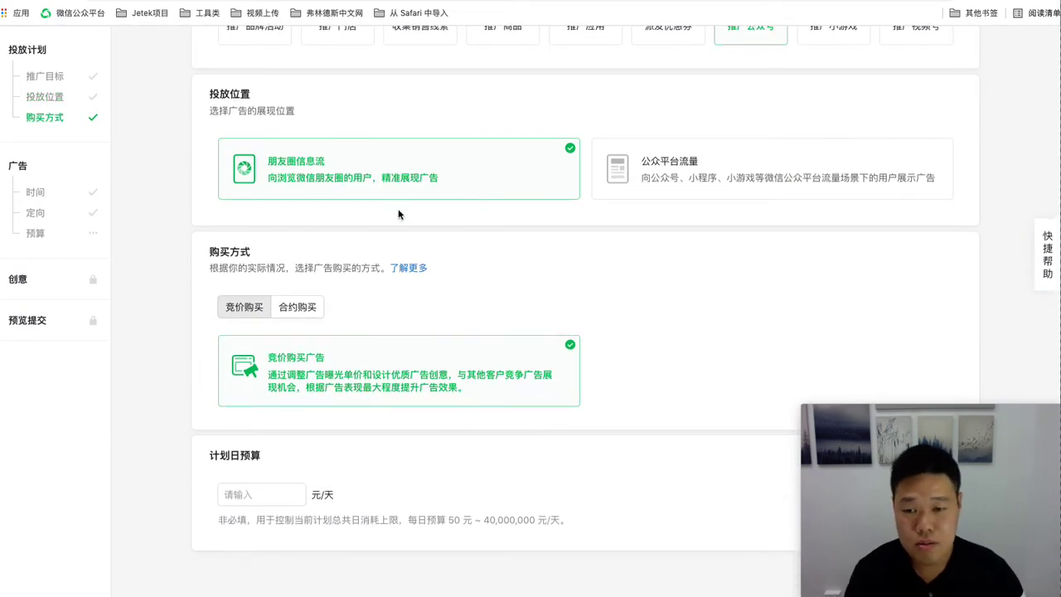
# Proceed to the ad settings and clear the selected region in the audience targeting section
pyautogui.moveTo(894, 405); pyautogui.dragTo(94, 409)
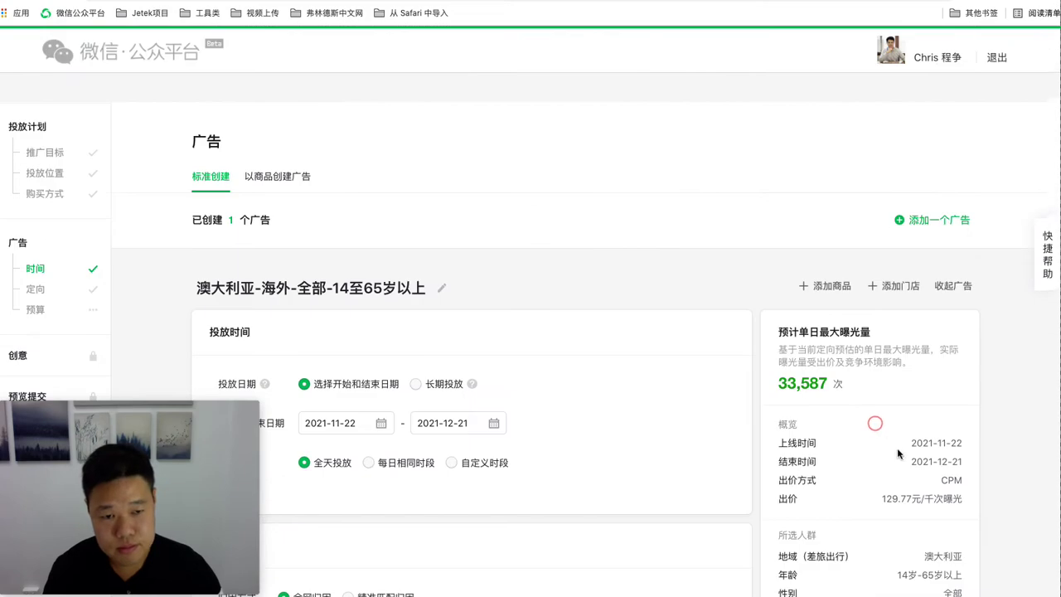
pyautogui.scroll(-2, 674, 310)
pyautogui.scroll(-10, 519, 265)
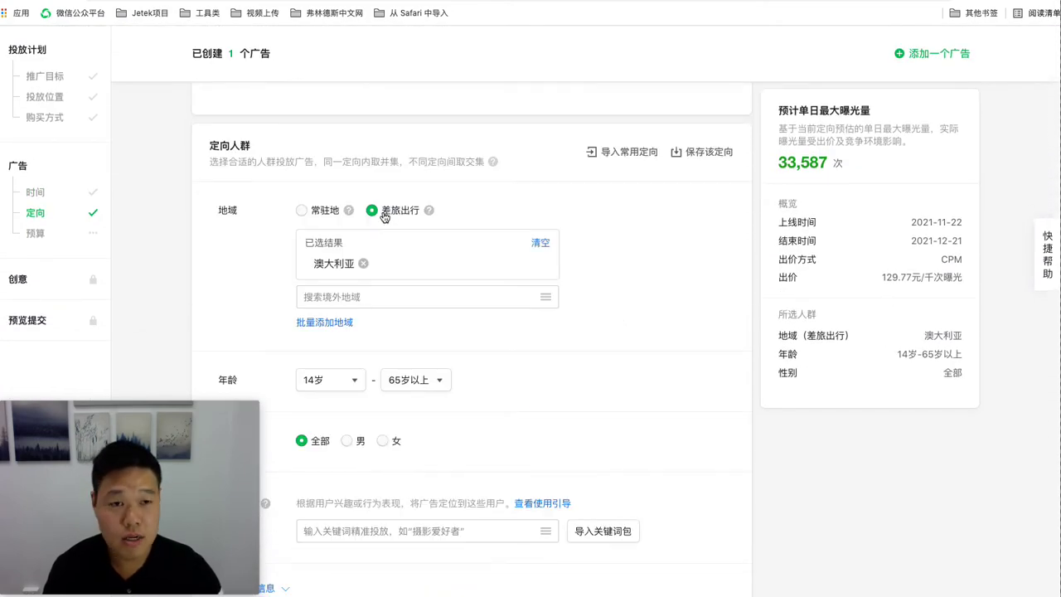
pyautogui.click(540, 244)
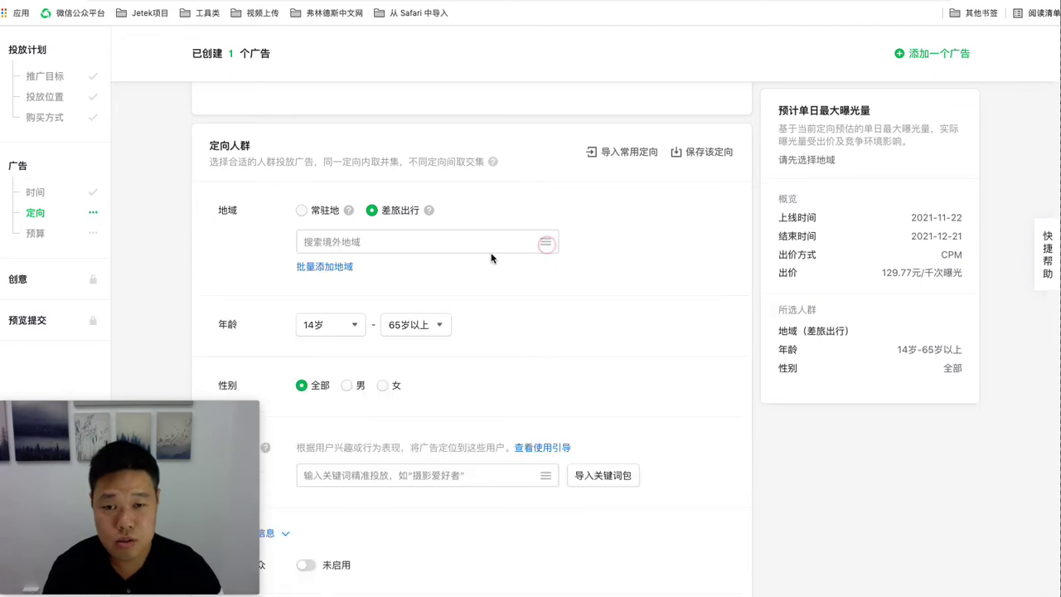
# Check the help explanations for the 差旅出行 and 常驻地 region options and view the overseas region list
pyautogui.moveTo(430, 212)
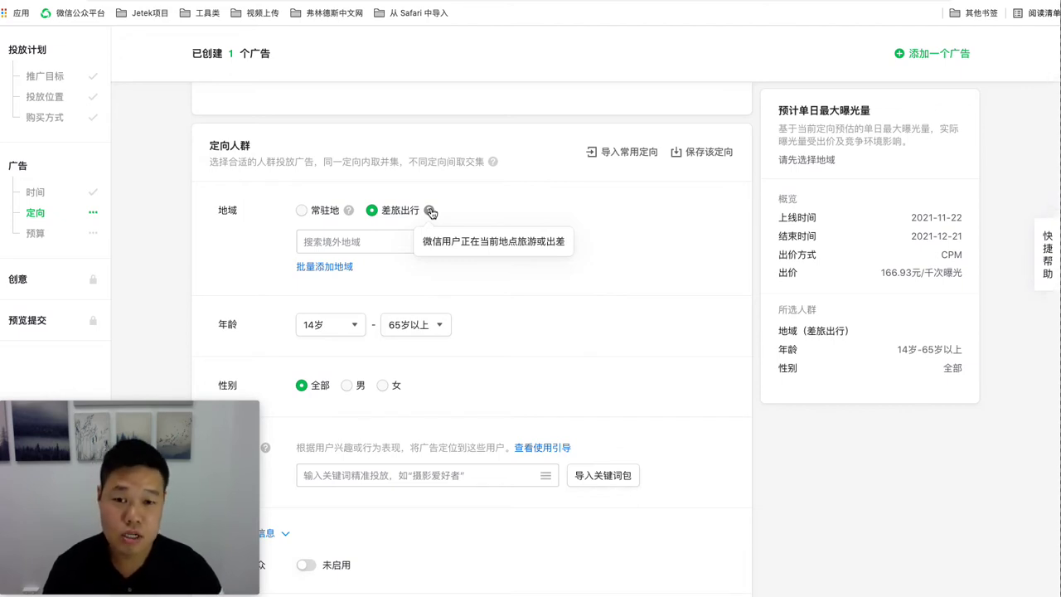
pyautogui.click(341, 242)
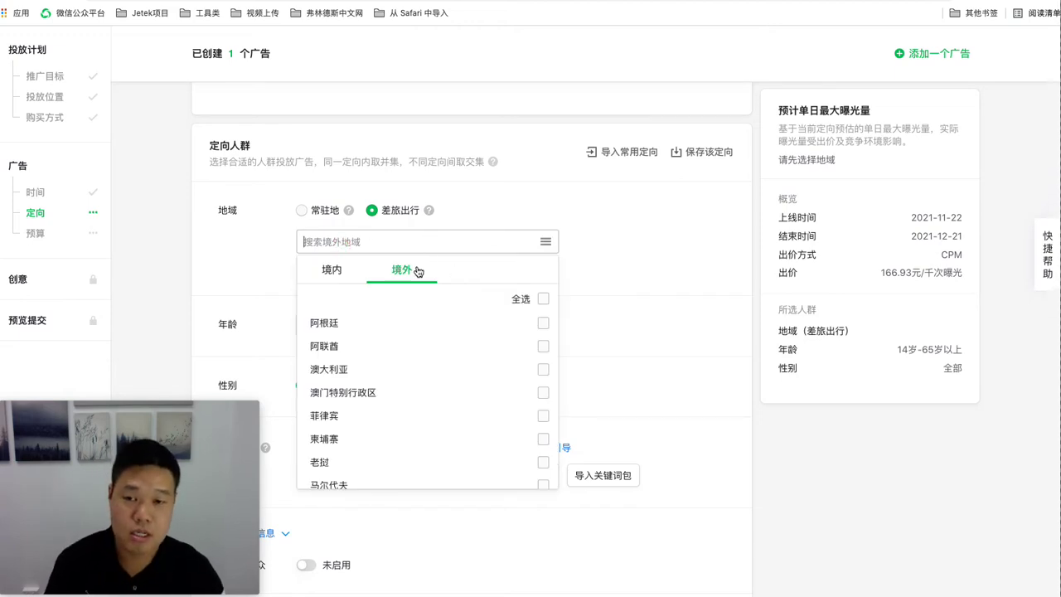
pyautogui.moveTo(352, 214)
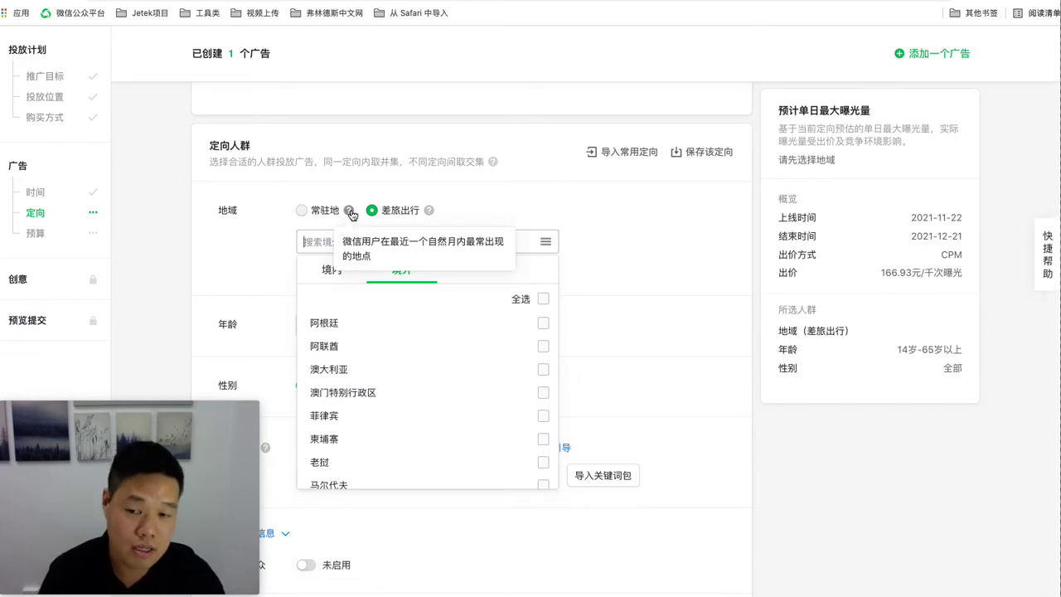
pyautogui.click(520, 208)
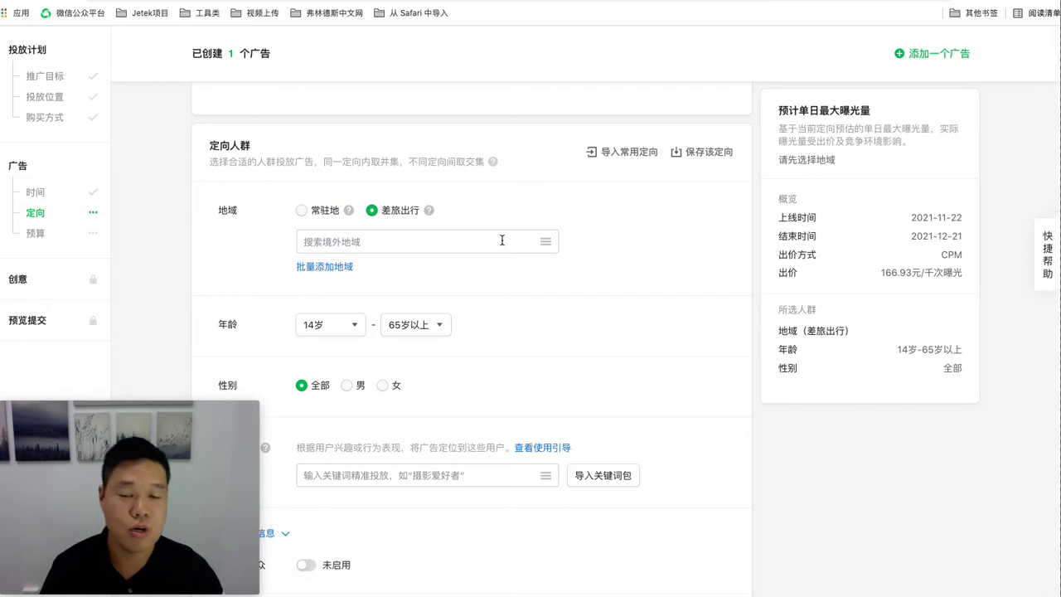
# Compare the 境内 and 境外 region lists and select 澳大利亚 as the overseas region for 差旅出行
pyautogui.click(477, 240)
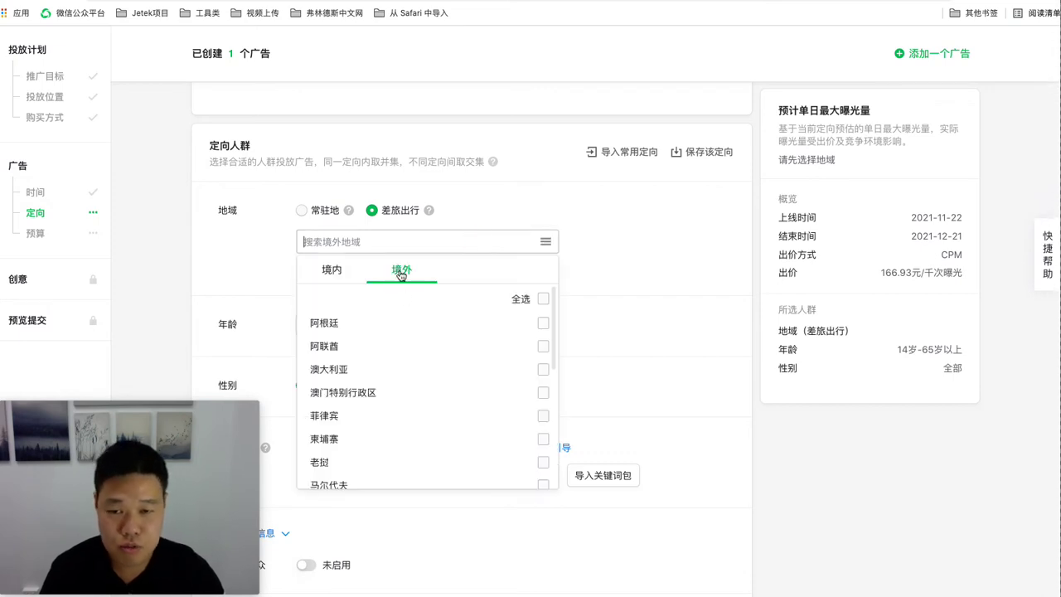
pyautogui.click(342, 267)
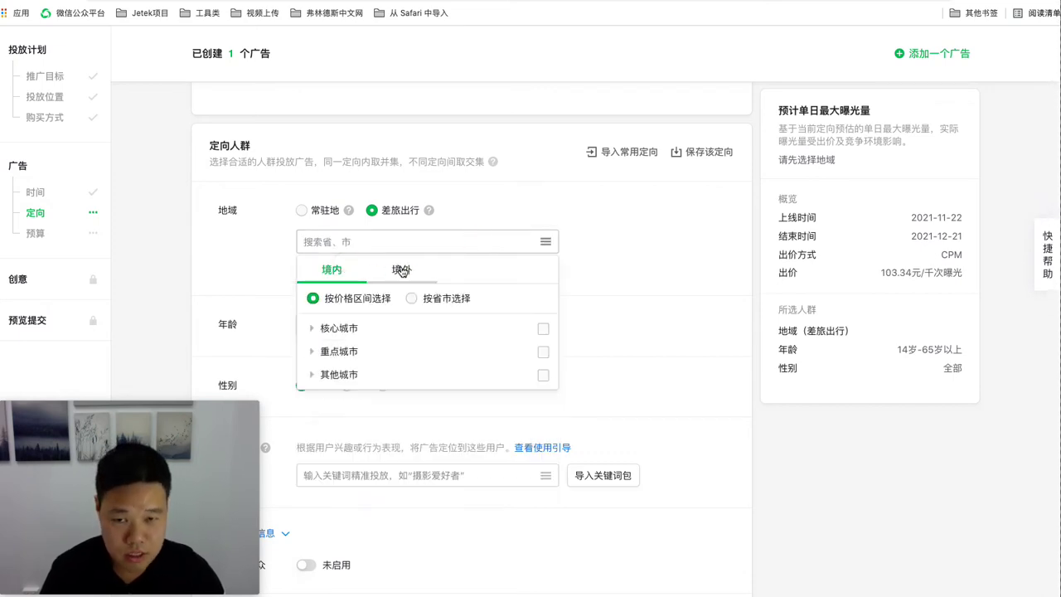
pyautogui.click(401, 269)
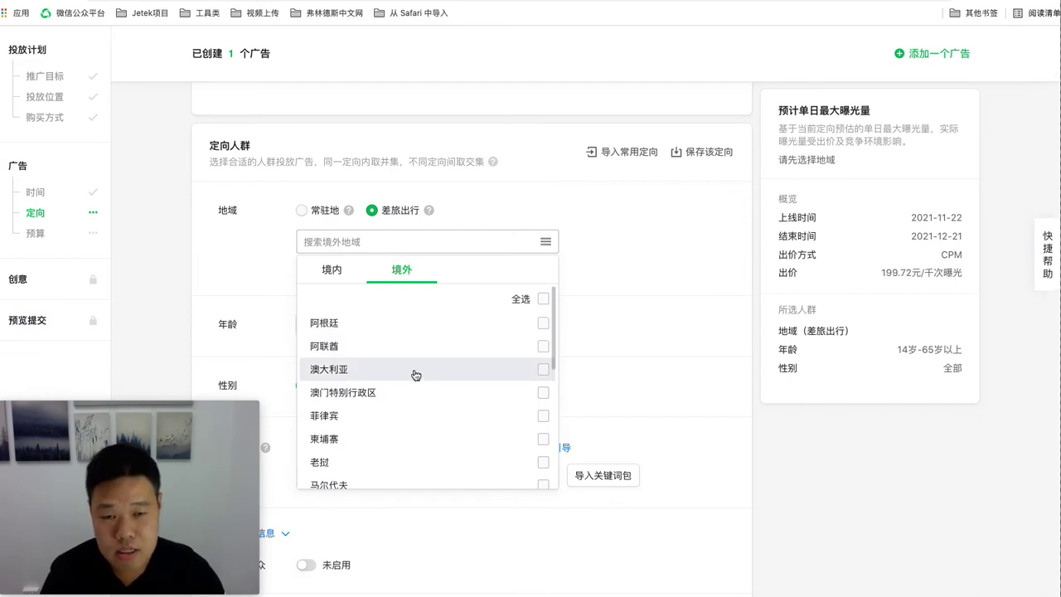
pyautogui.scroll(-8, 398, 365)
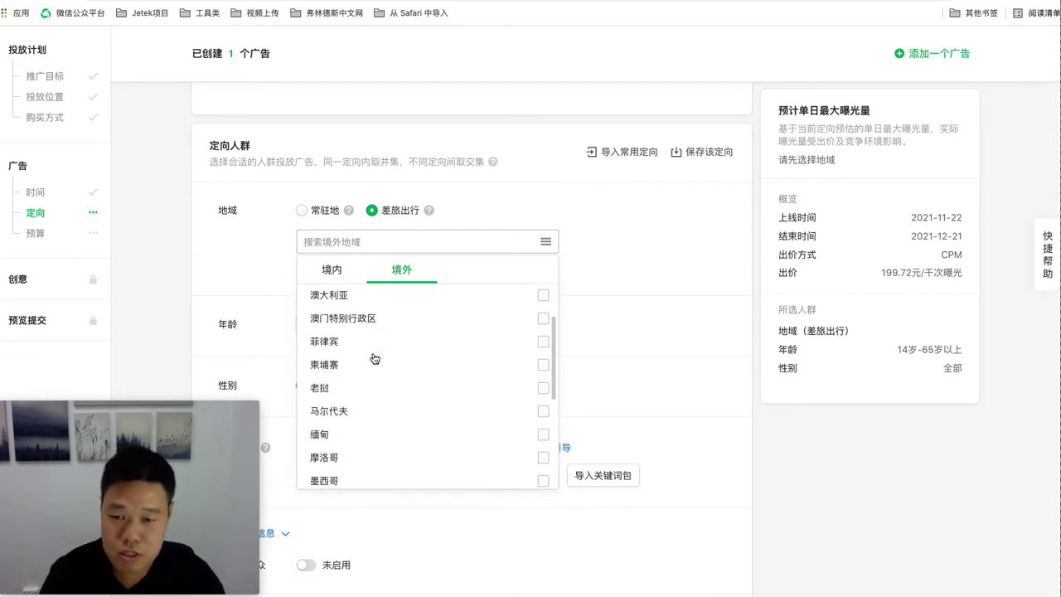
pyautogui.scroll(10, 365, 389)
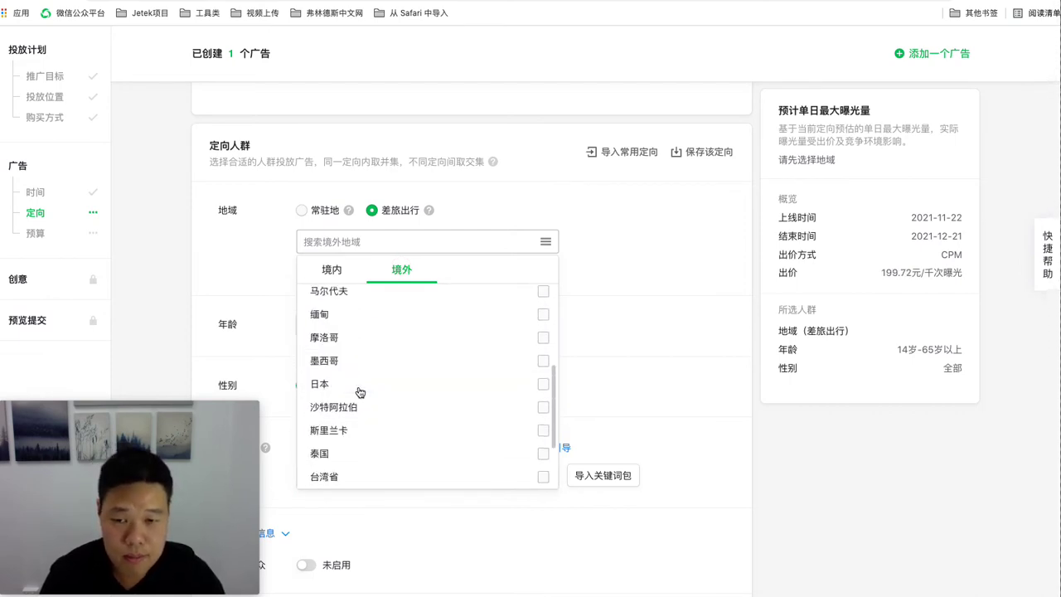
pyautogui.click(542, 369)
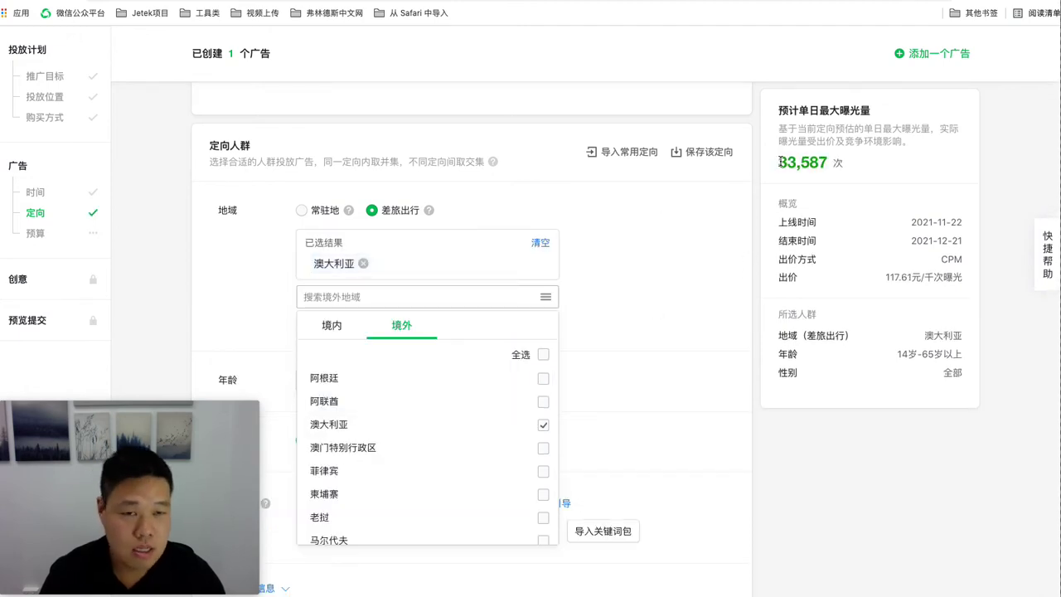
pyautogui.click(686, 301)
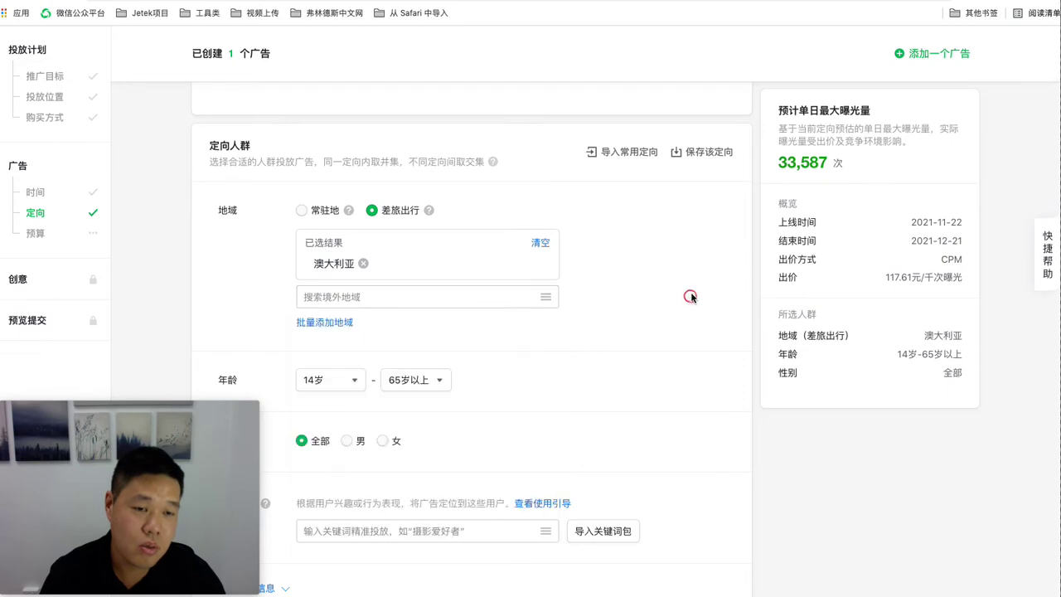
# Set the target audience's age range to 18岁 through 35岁
pyautogui.click(354, 380)
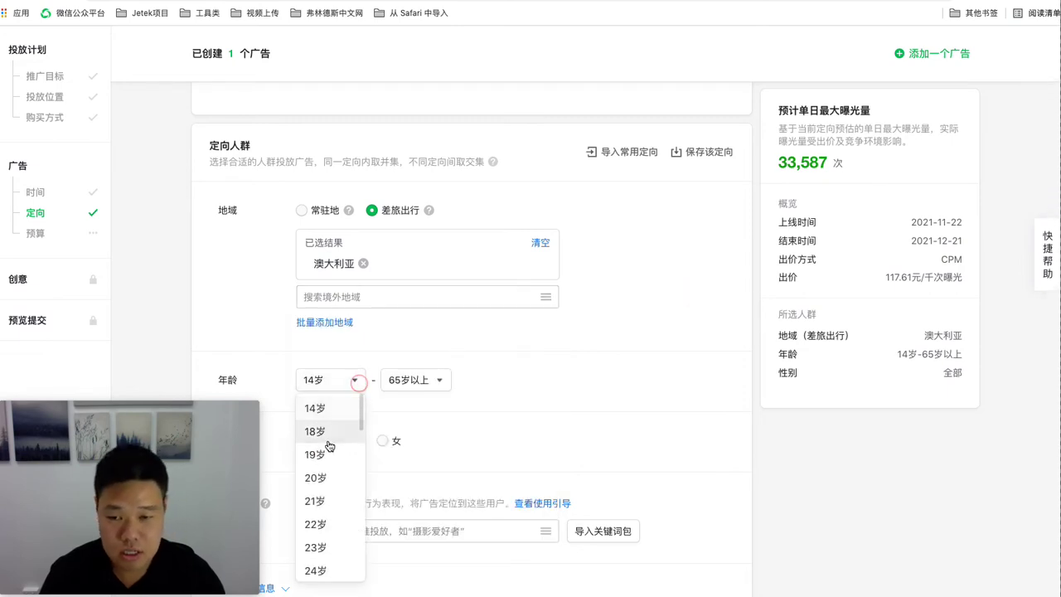
pyautogui.click(329, 432)
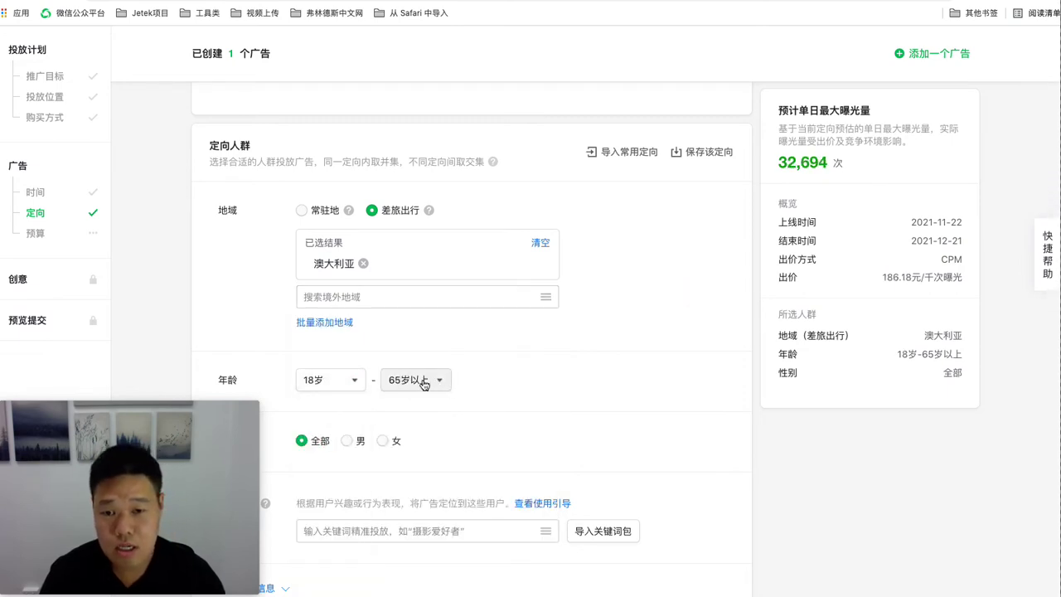
pyautogui.click(430, 379)
pyautogui.scroll(1, 433, 431)
pyautogui.scroll(10, 431, 460)
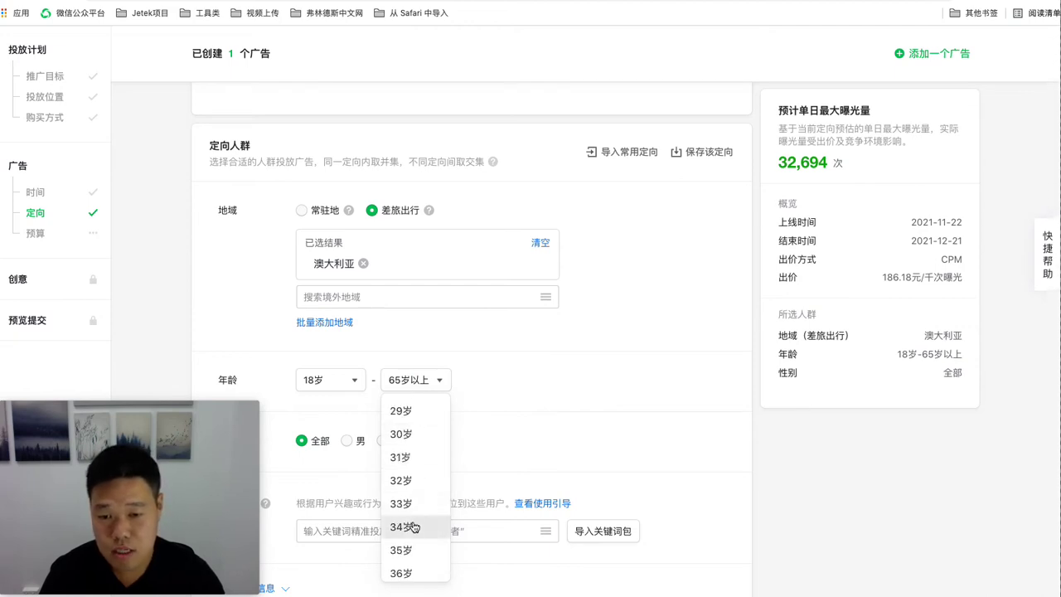
pyautogui.click(401, 551)
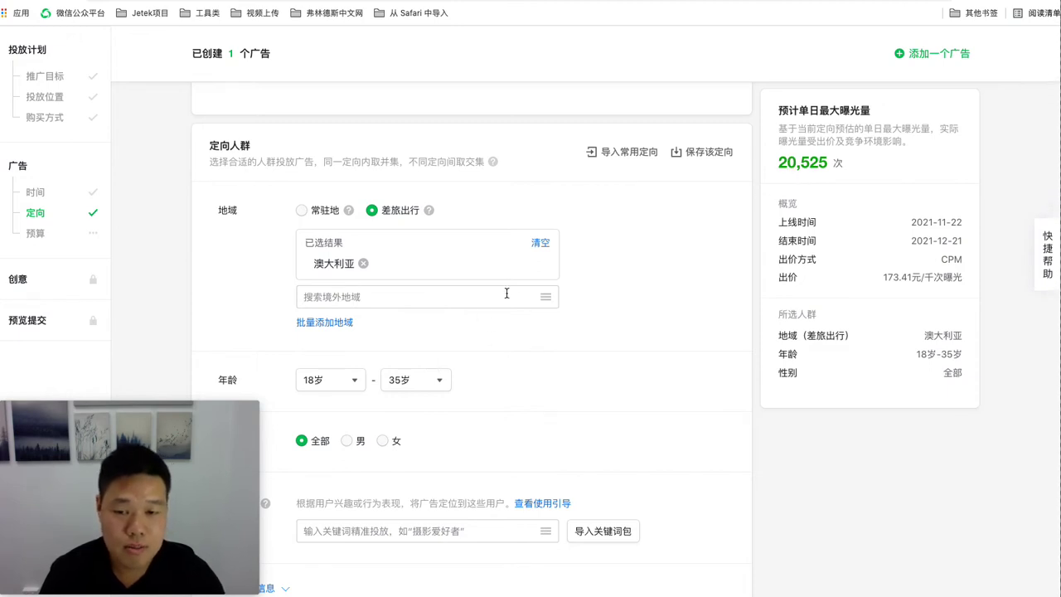
# Examine the 兴趣 categories for interest and behavior targeting, and view the daily budget and bid settings
pyautogui.scroll(-3, 395, 350)
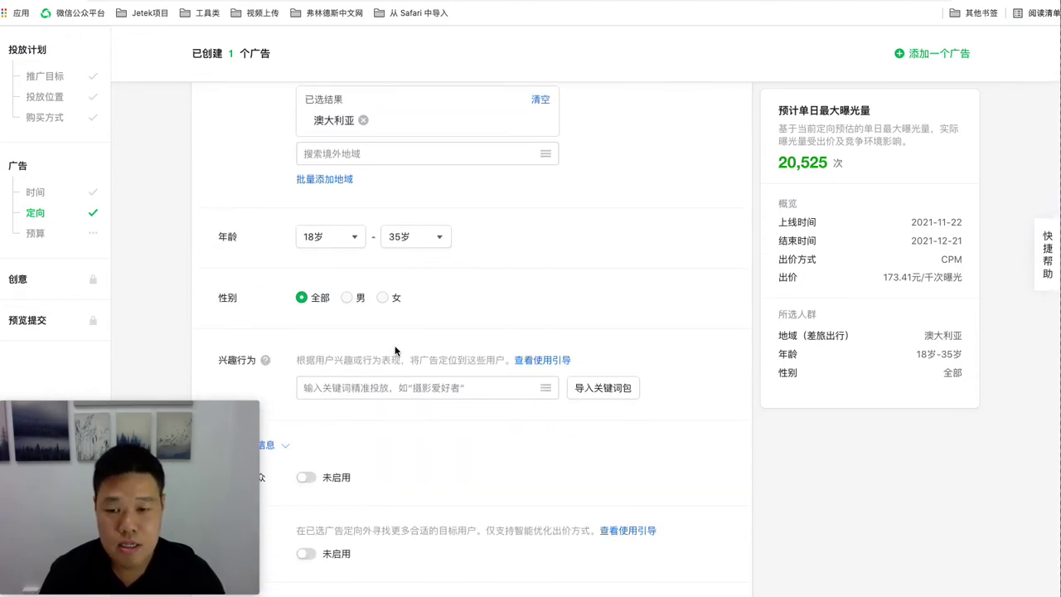
pyautogui.click(372, 391)
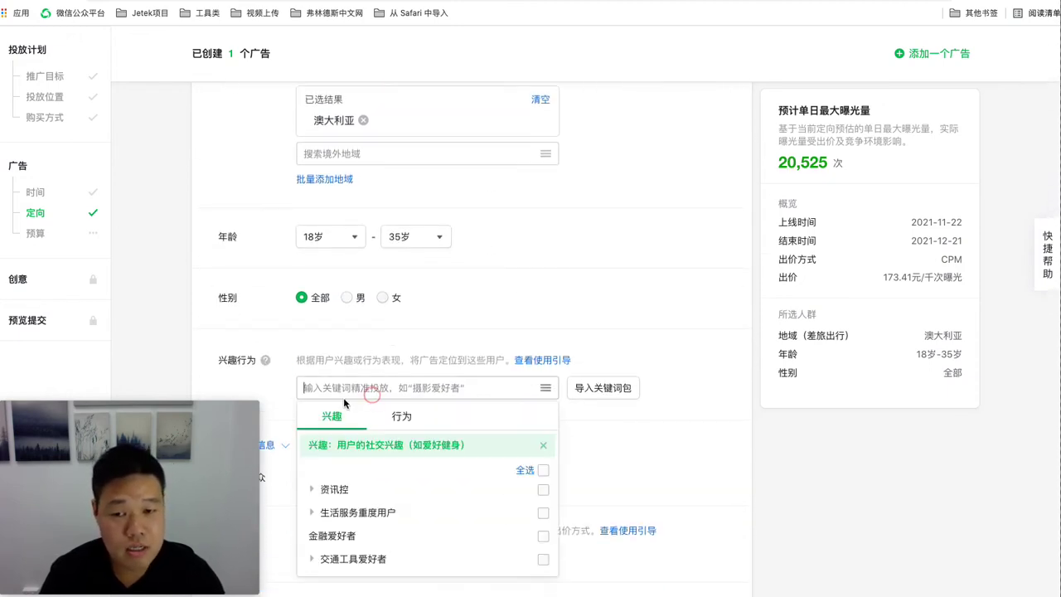
pyautogui.click(514, 313)
pyautogui.scroll(-4, 332, 398)
pyautogui.scroll(-4, 429, 421)
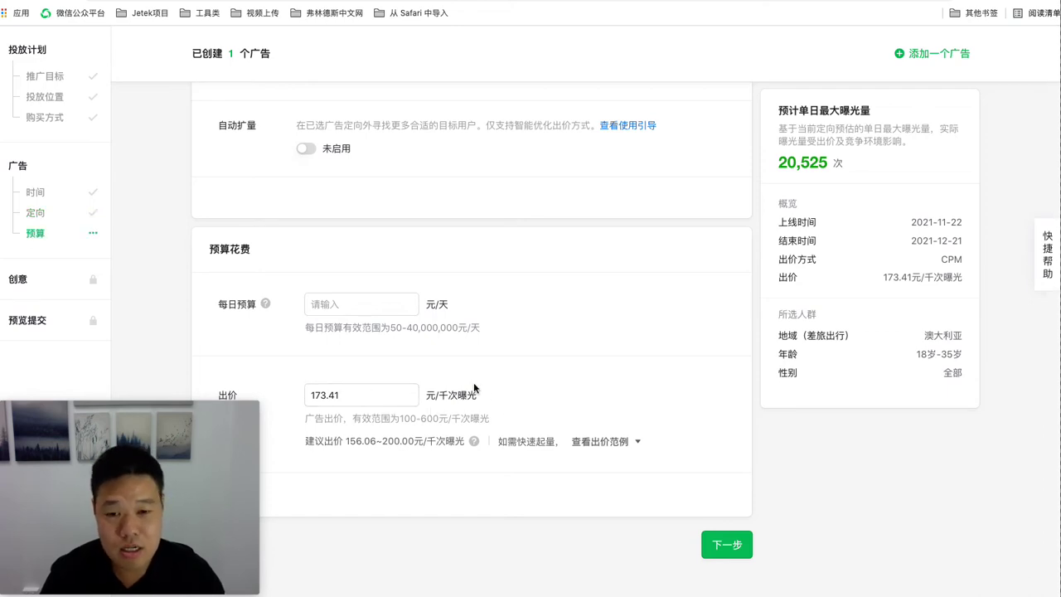
# View the bid benchmark examples (出价范例) for the current targeting, then close them
pyautogui.click(633, 441)
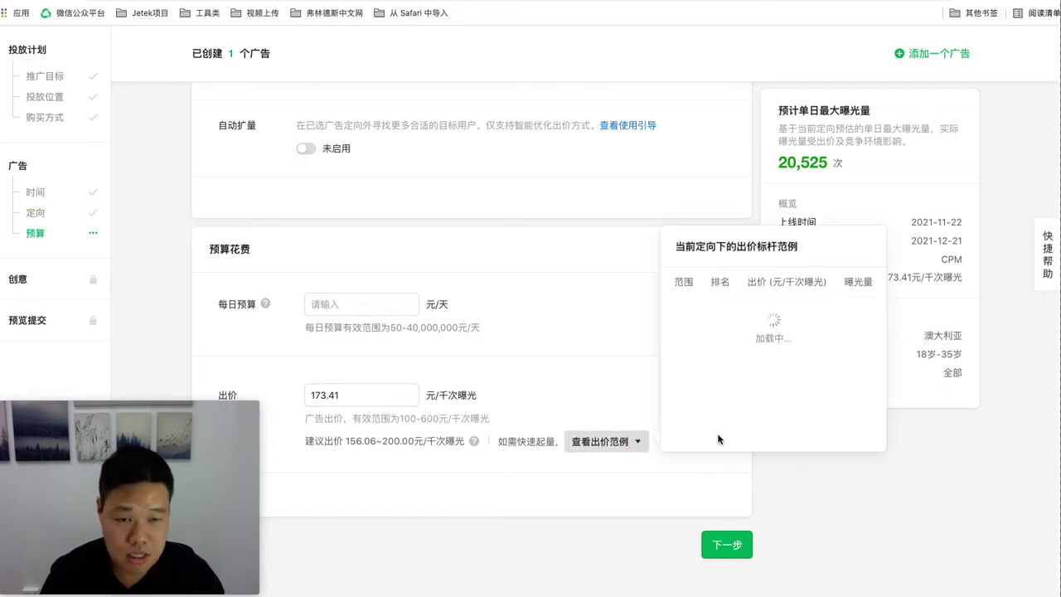
pyautogui.click(555, 328)
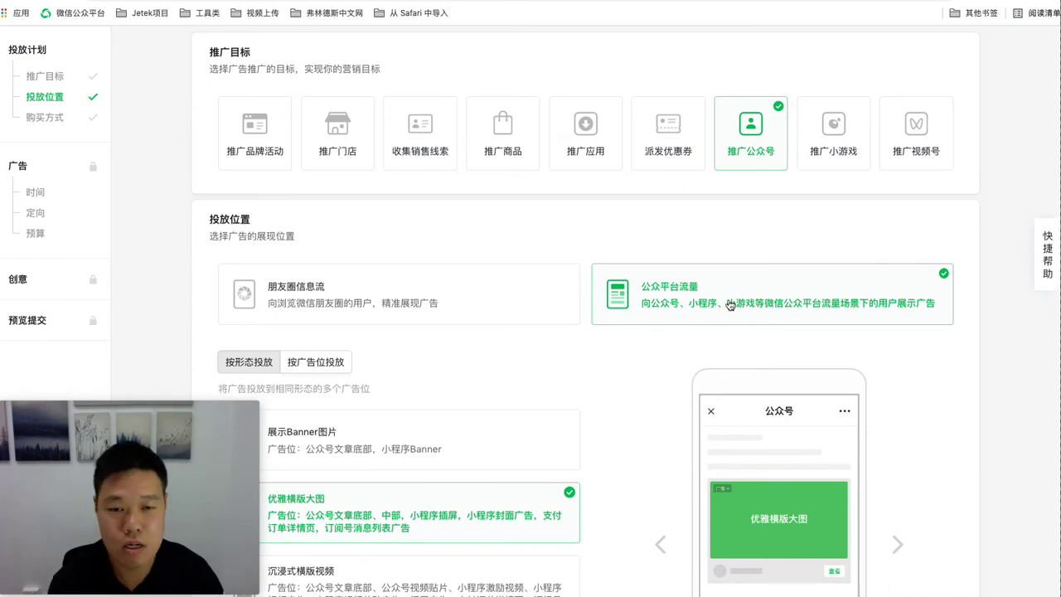
# Browse the placement previews of the 优雅横版大图 format under 公众平台流量
pyautogui.scroll(-5, 729, 305)
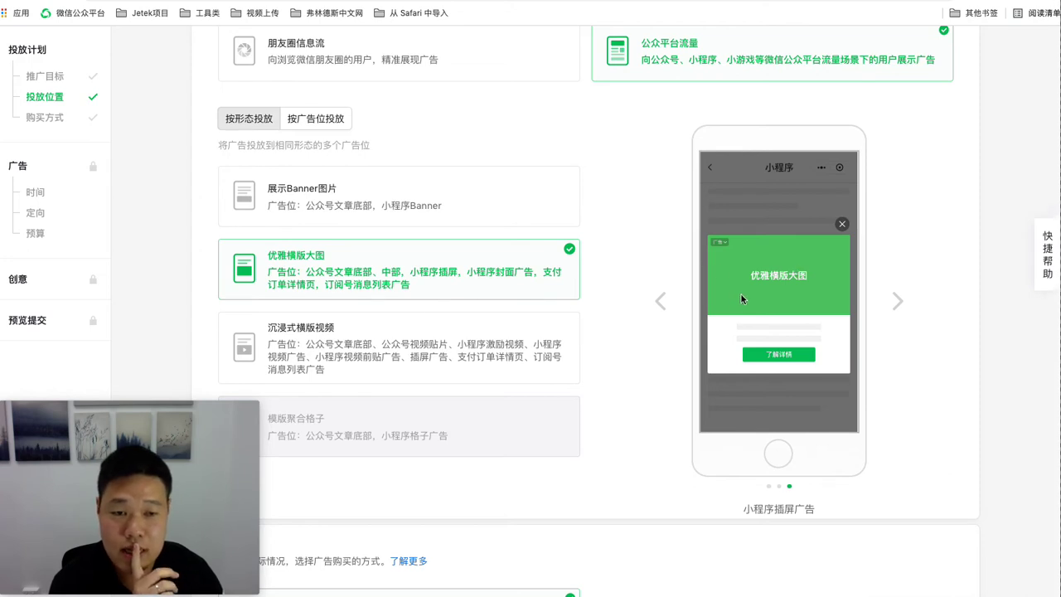
pyautogui.click(897, 296)
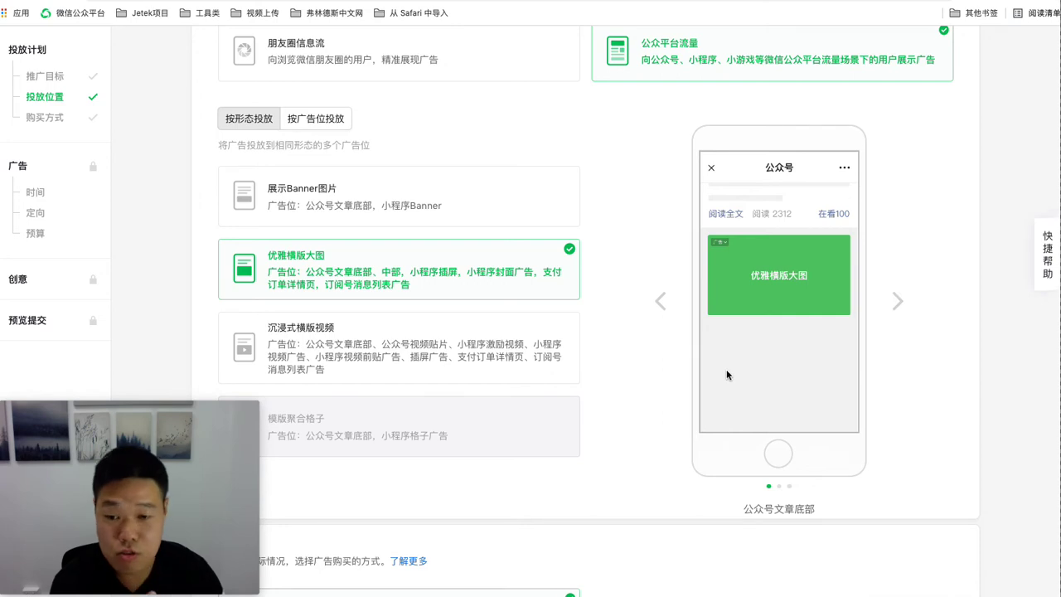
pyautogui.click(898, 303)
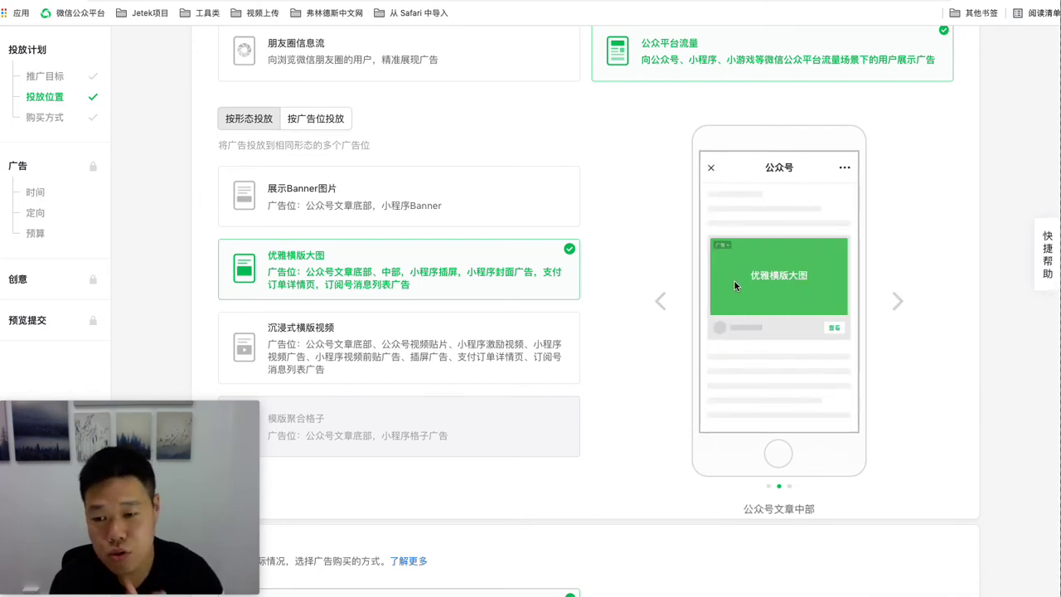
pyautogui.click(897, 301)
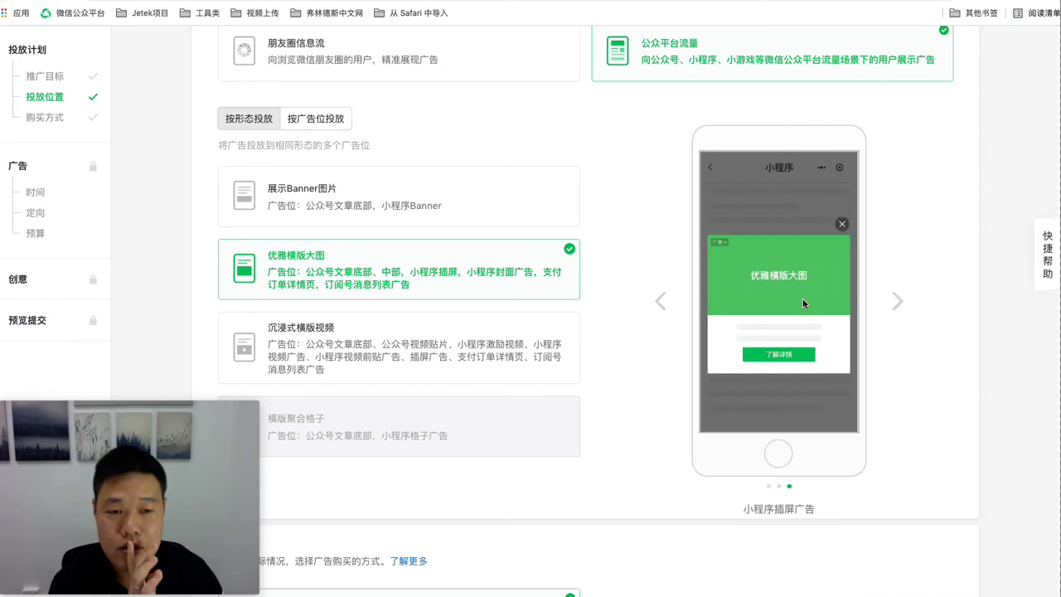
# Select the 沉浸式横版视频 format and browse through its placement previews
pyautogui.click(431, 352)
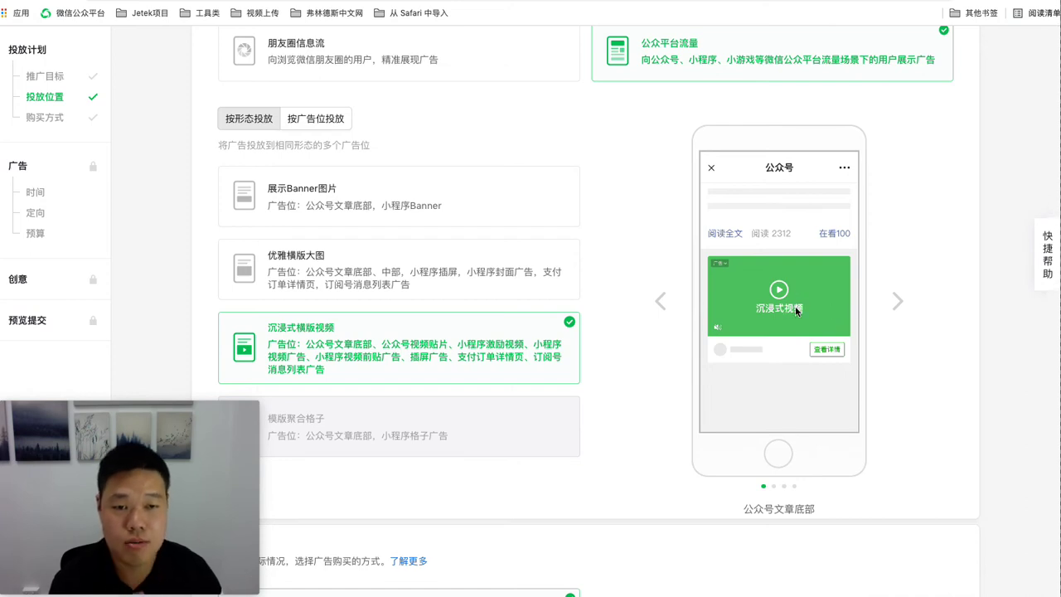
pyautogui.click(897, 302)
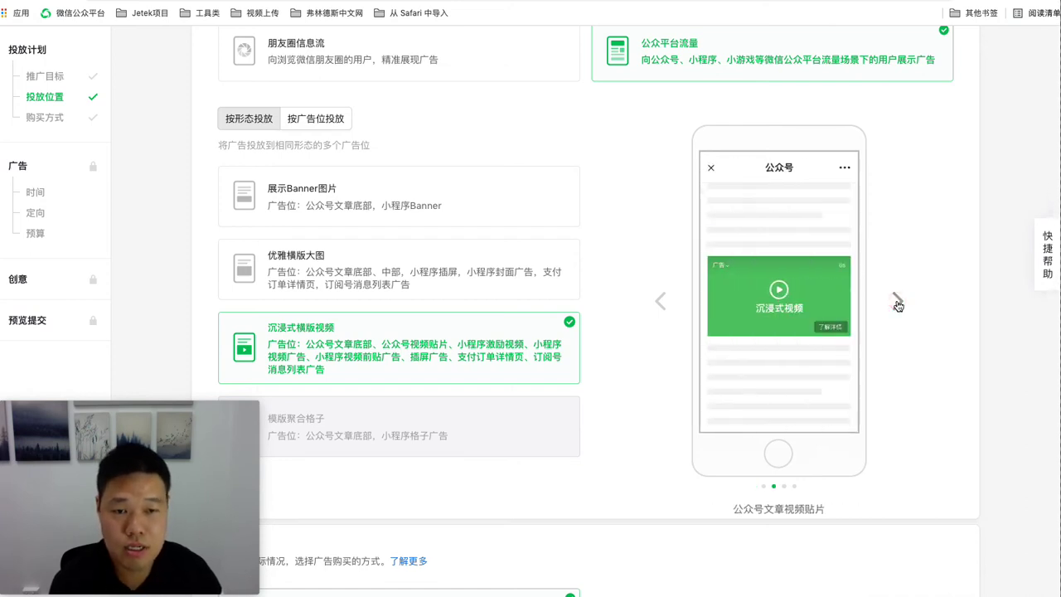
pyautogui.click(896, 302)
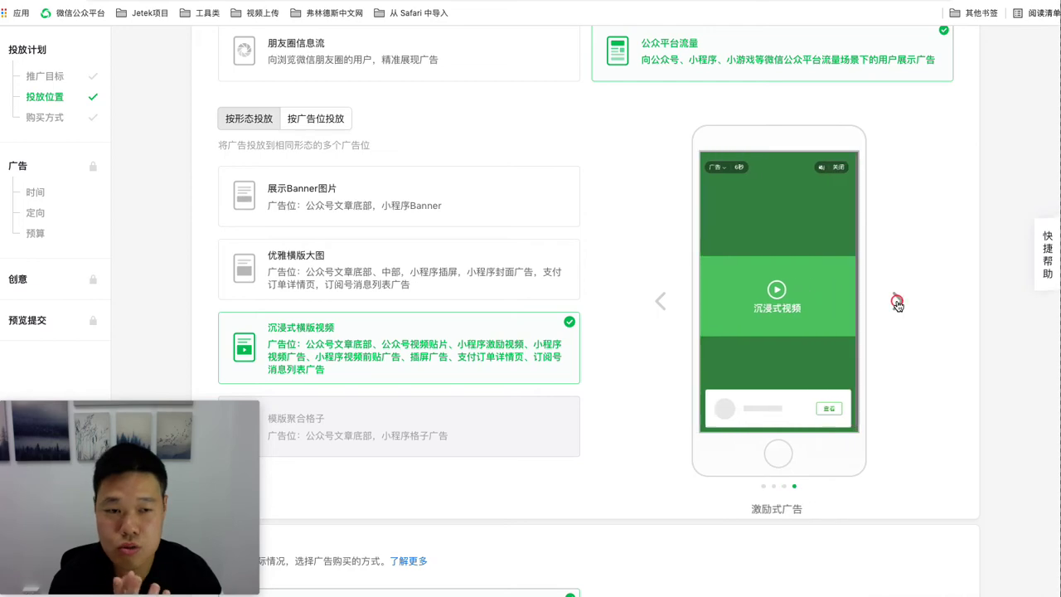
pyautogui.click(897, 302)
pyautogui.click(898, 303)
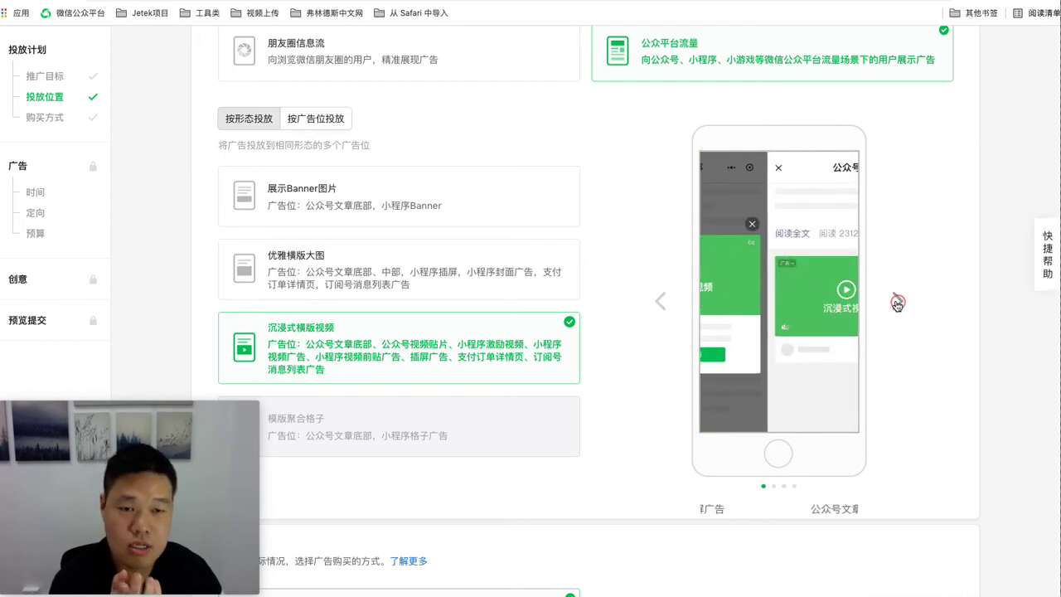
# Choose 优雅横版大图 as the ad format and continue to the ad settings
pyautogui.click(393, 289)
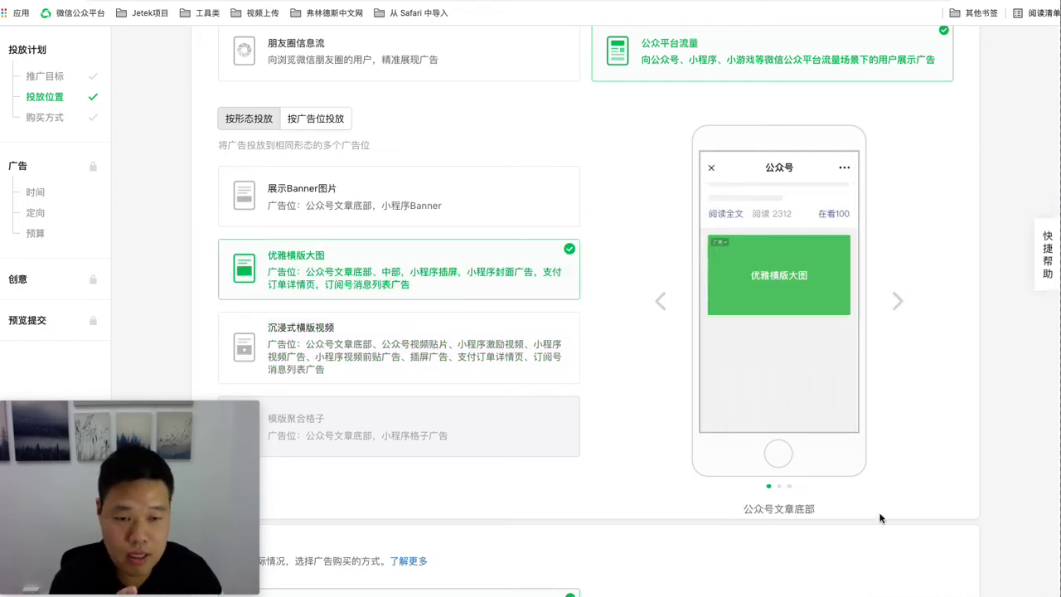
pyautogui.scroll(-5, 880, 518)
pyautogui.click(953, 544)
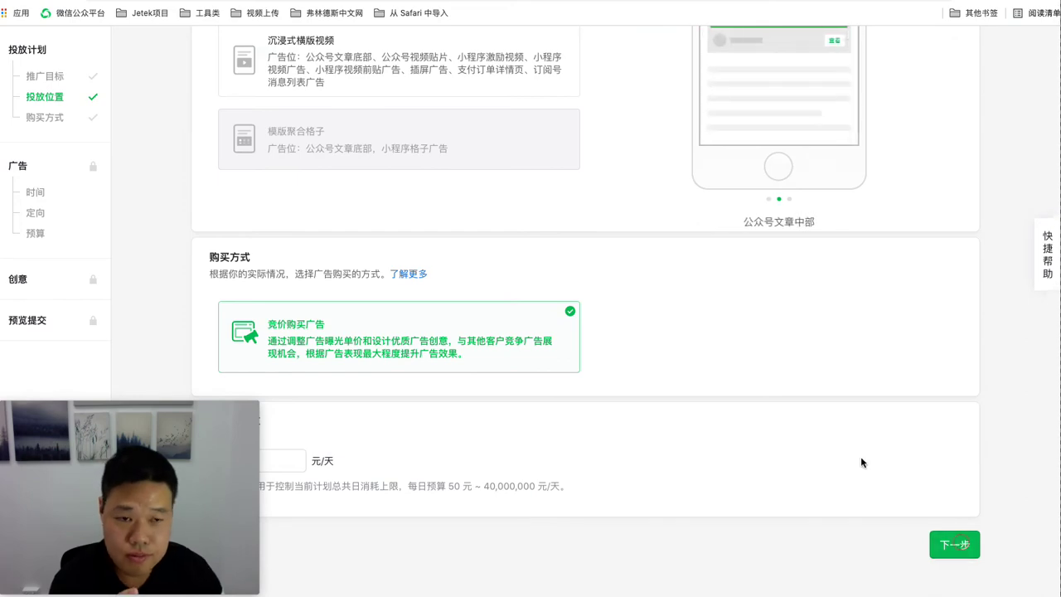
# Set the target region to 差旅出行 and select 澳大利亚 from the 境外 list
pyautogui.scroll(-5, 717, 297)
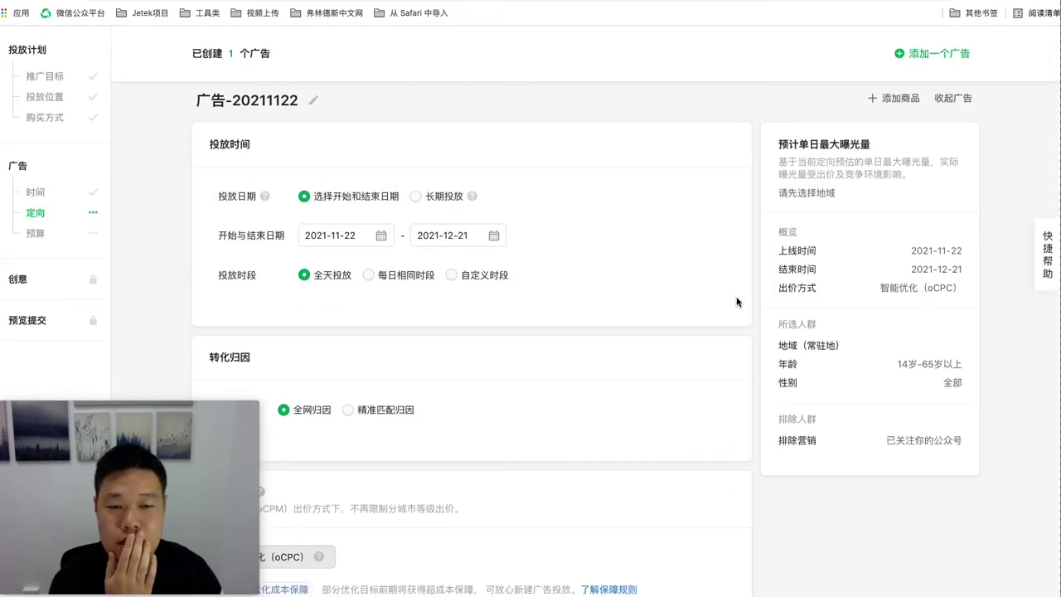
pyautogui.scroll(-4, 713, 276)
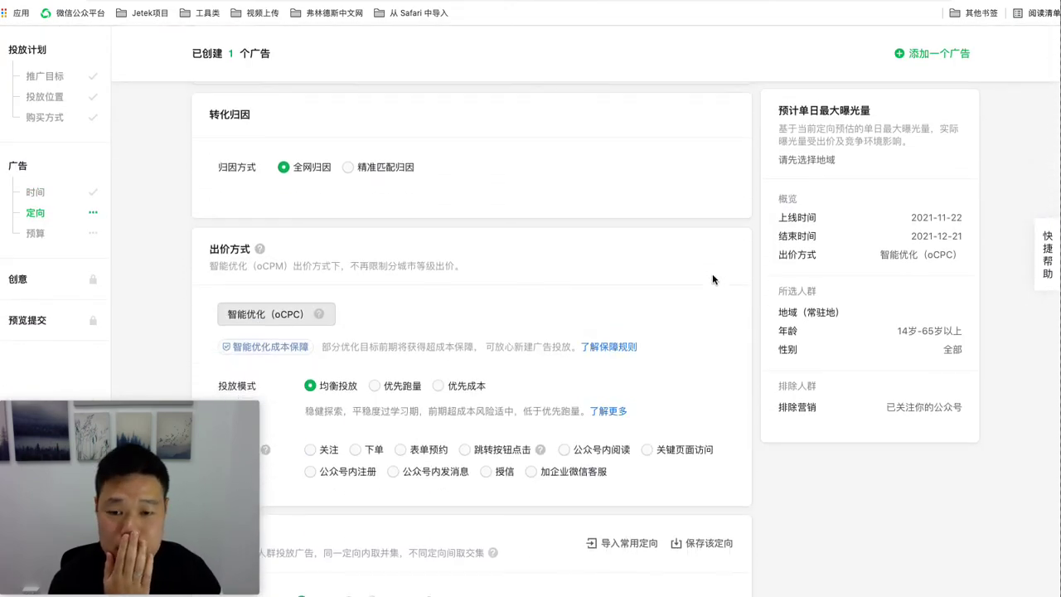
pyautogui.click(402, 377)
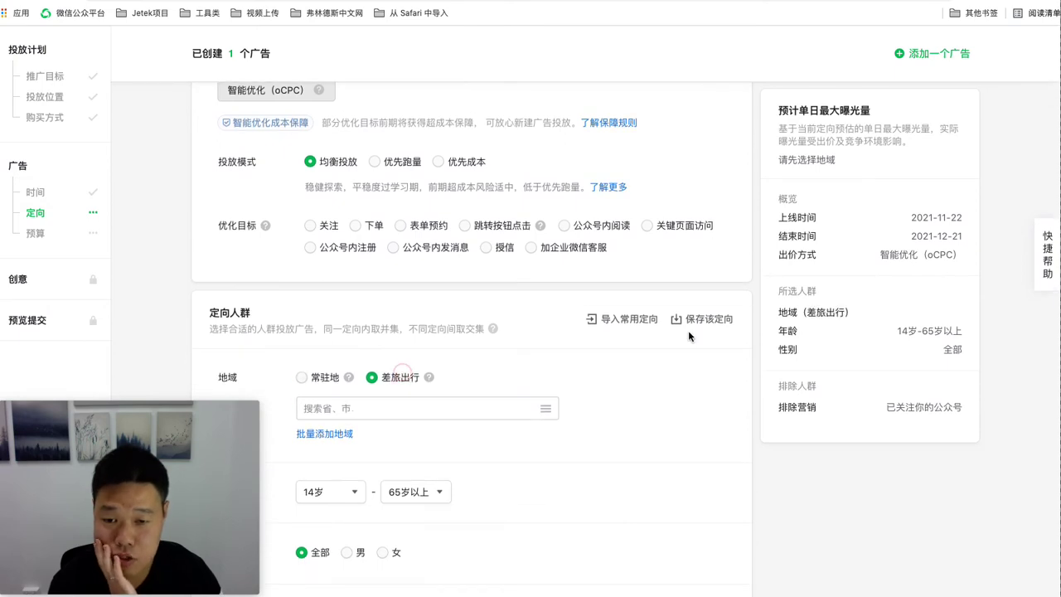
pyautogui.scroll(-2, 688, 334)
pyautogui.click(489, 294)
pyautogui.click(399, 328)
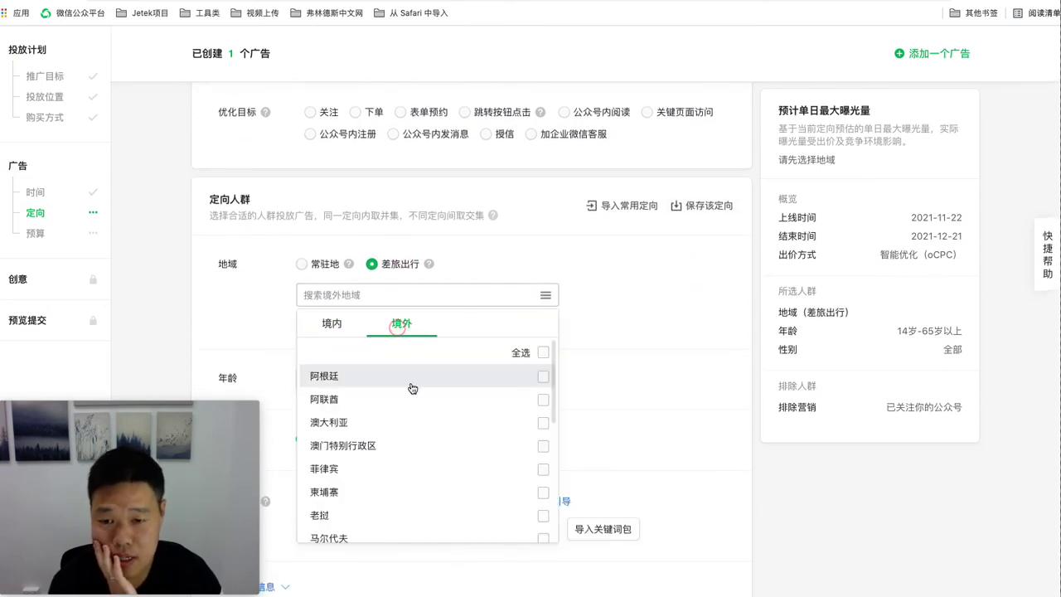
pyautogui.click(543, 421)
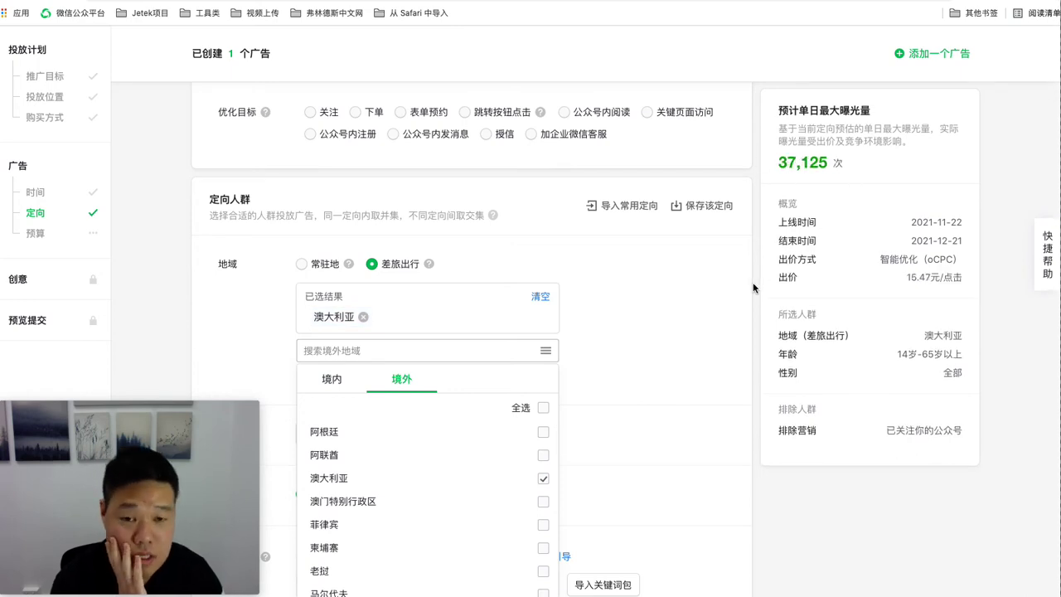
pyautogui.click(711, 282)
# Examine the estimated maximum daily exposure (预计单日最大曝光量) for the public platform ad targeting 澳大利亚
pyautogui.scroll(-5, 797, 145)
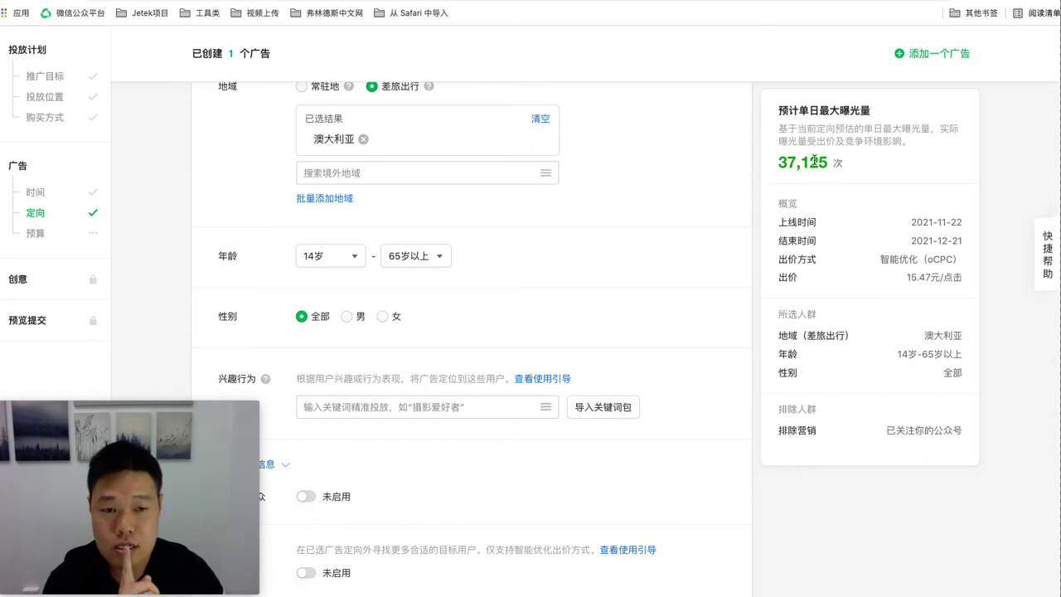
pyautogui.moveTo(827, 165); pyautogui.dragTo(790, 169)
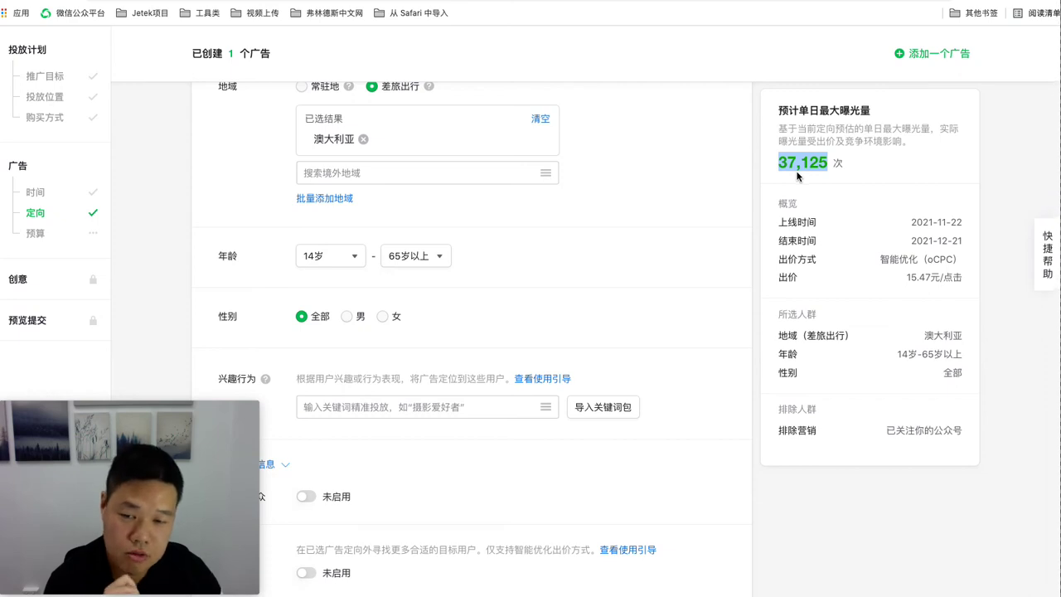
pyautogui.click(841, 196)
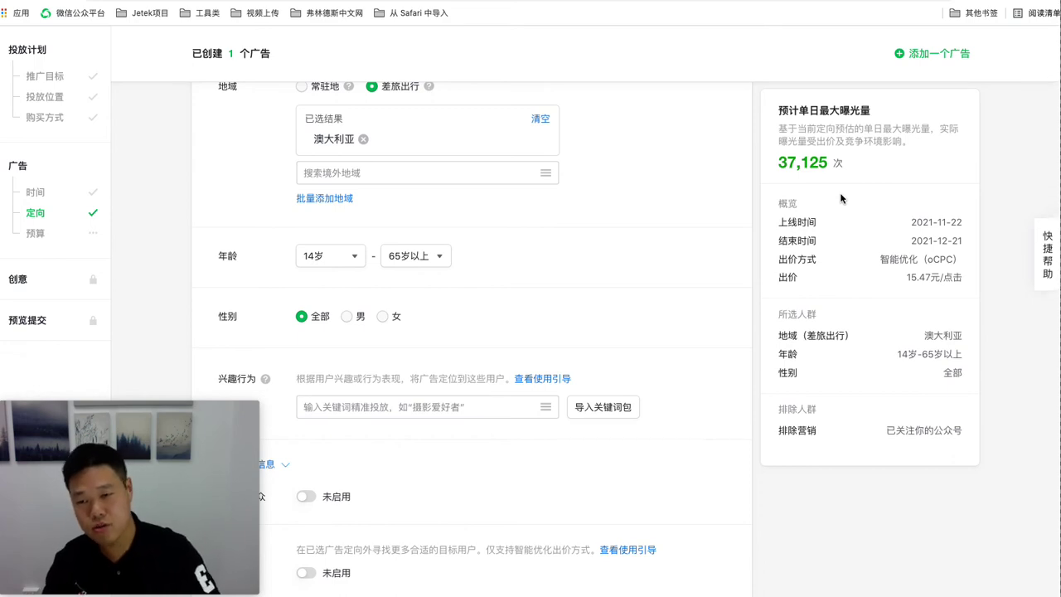
pyautogui.moveTo(783, 166); pyautogui.dragTo(825, 166)
pyautogui.click(816, 214)
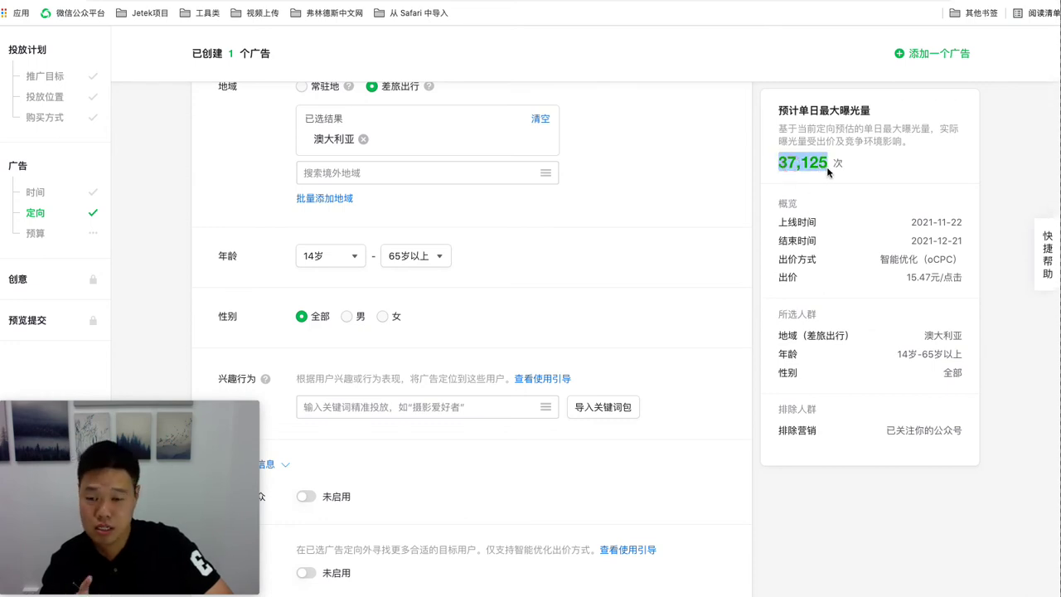
pyautogui.click(799, 169)
pyautogui.moveTo(779, 166); pyautogui.dragTo(825, 168)
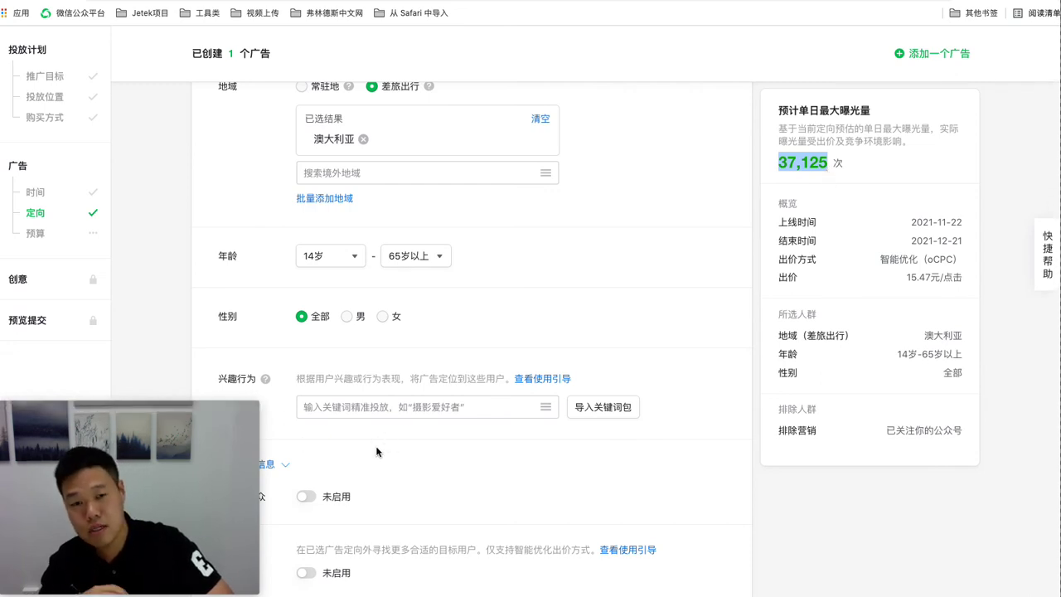
pyautogui.click(866, 199)
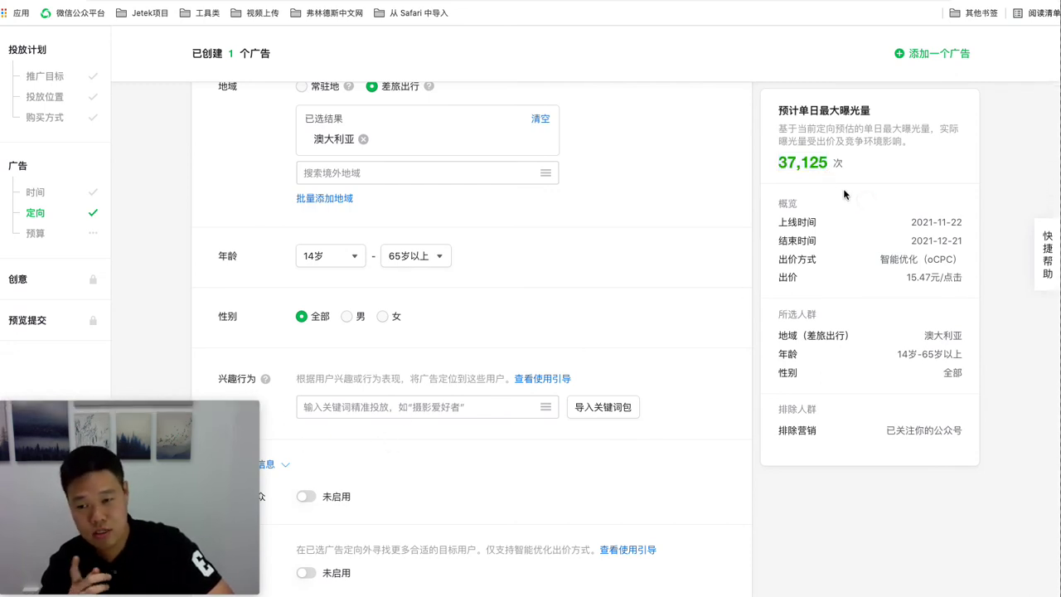
pyautogui.moveTo(784, 165); pyautogui.dragTo(801, 165)
pyautogui.click(820, 186)
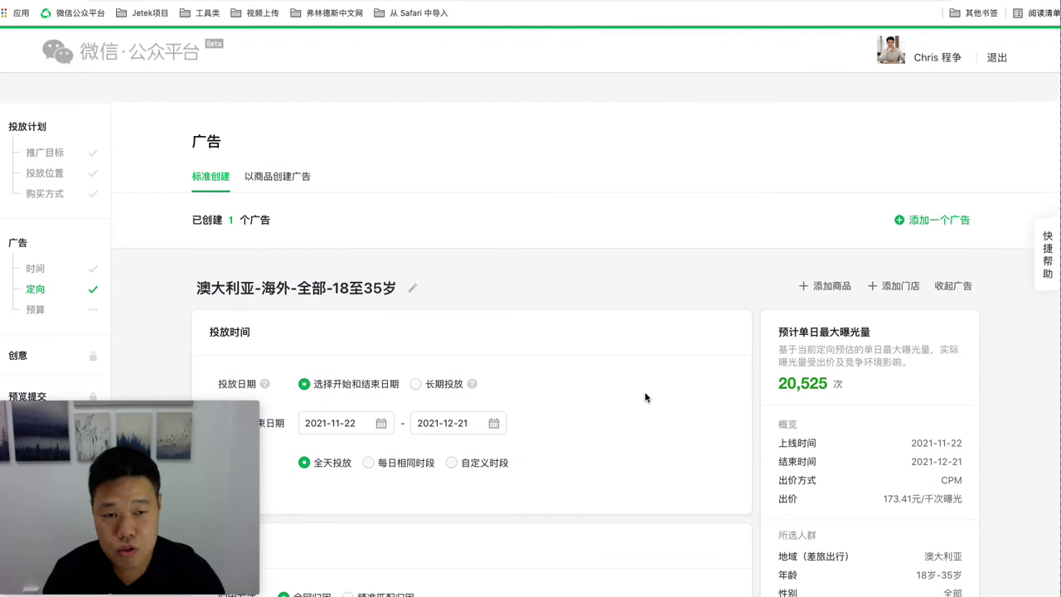
# Set the age range of the 澳大利亚-海外-全部-18至35岁 ad to 14岁 through 65岁以上
pyautogui.scroll(-10, 699, 302)
pyautogui.scroll(1, 381, 265)
pyautogui.click(355, 264)
pyautogui.click(329, 294)
pyautogui.click(435, 264)
pyautogui.scroll(-10, 415, 373)
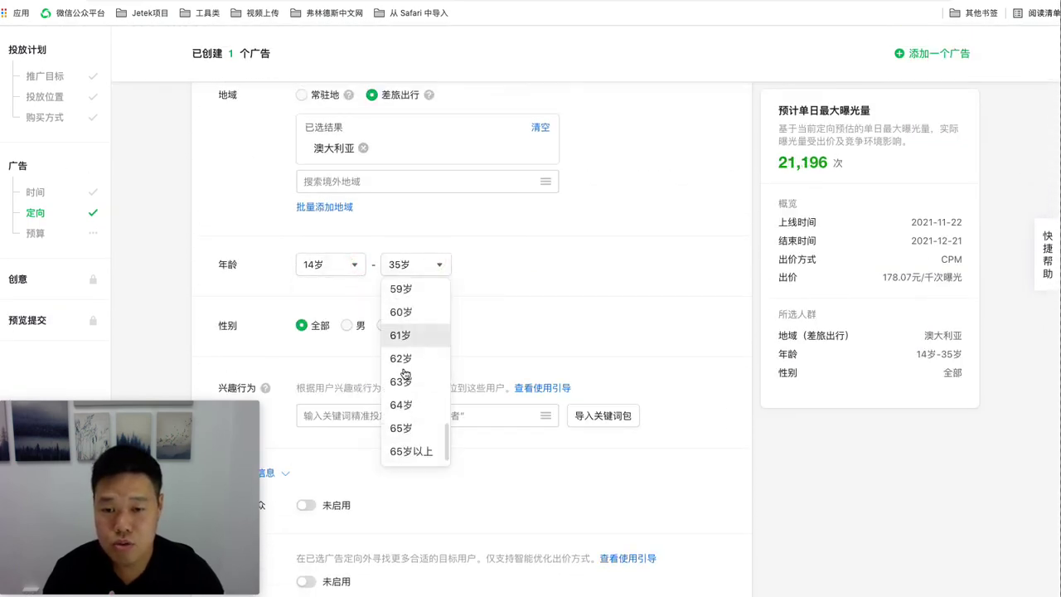
pyautogui.click(406, 443)
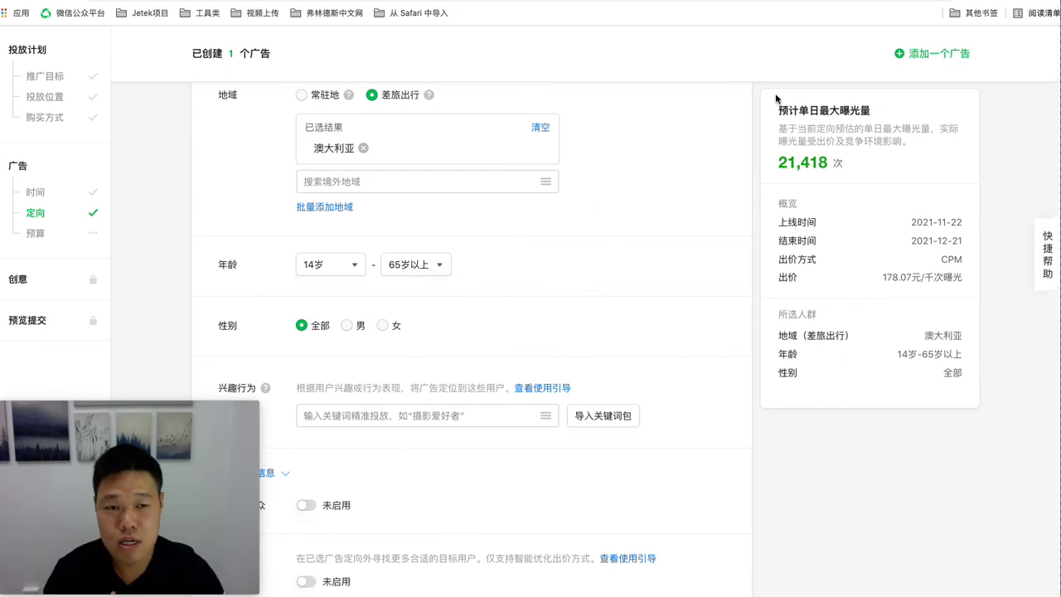